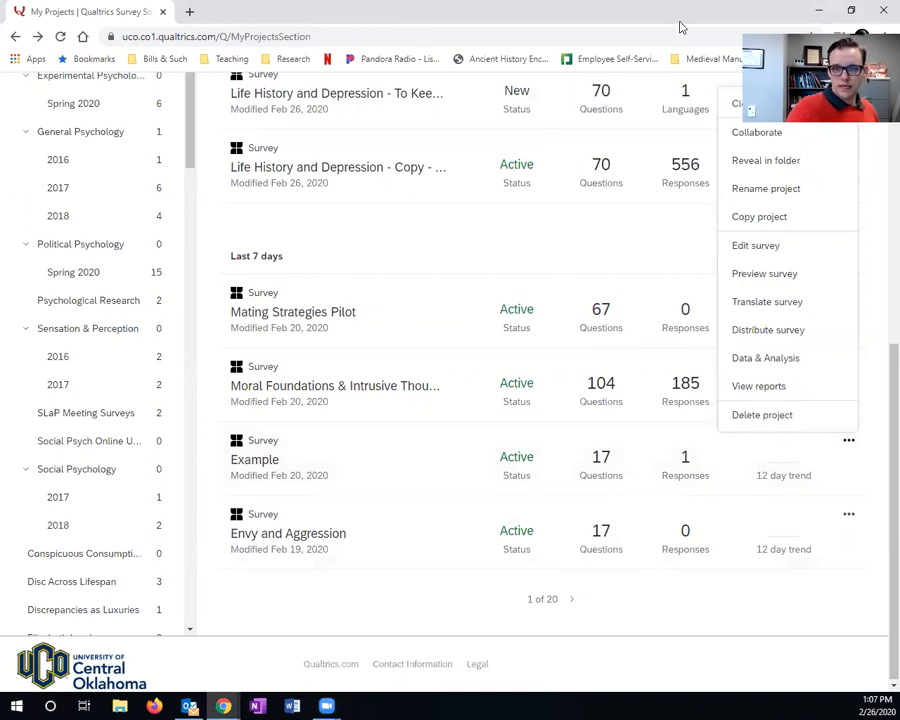
View the collaboration settings of the Example project, and leave them without saving.
left_click(784, 135)
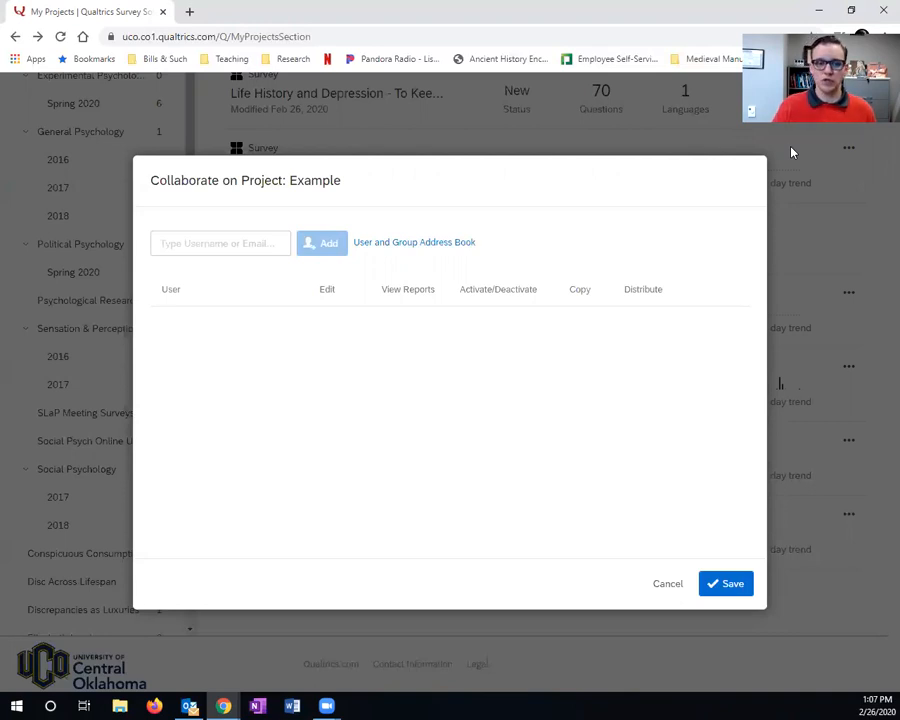
left_click(221, 248)
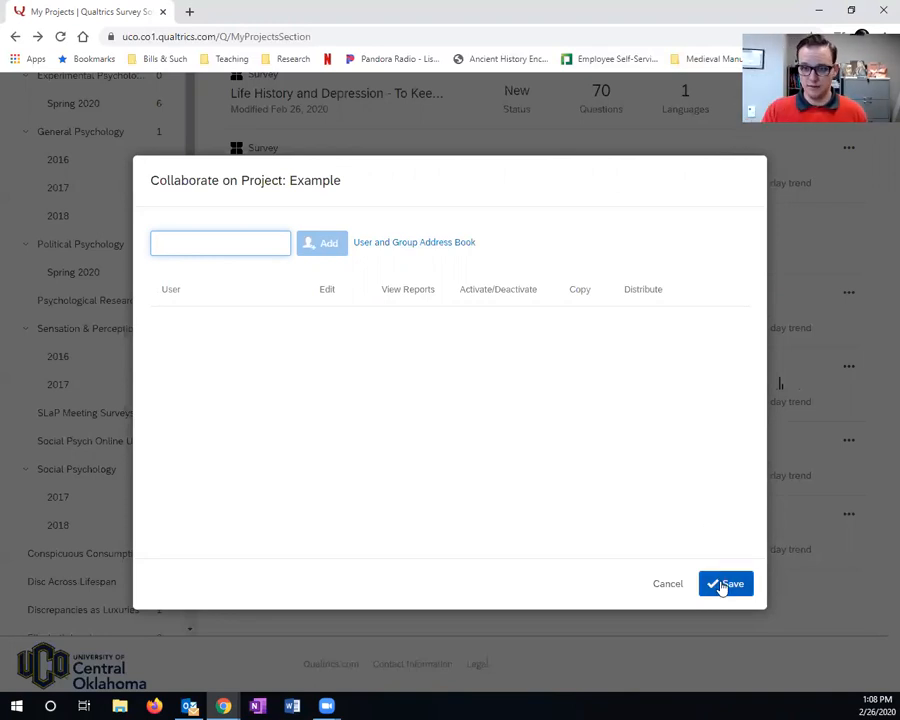
left_click(669, 585)
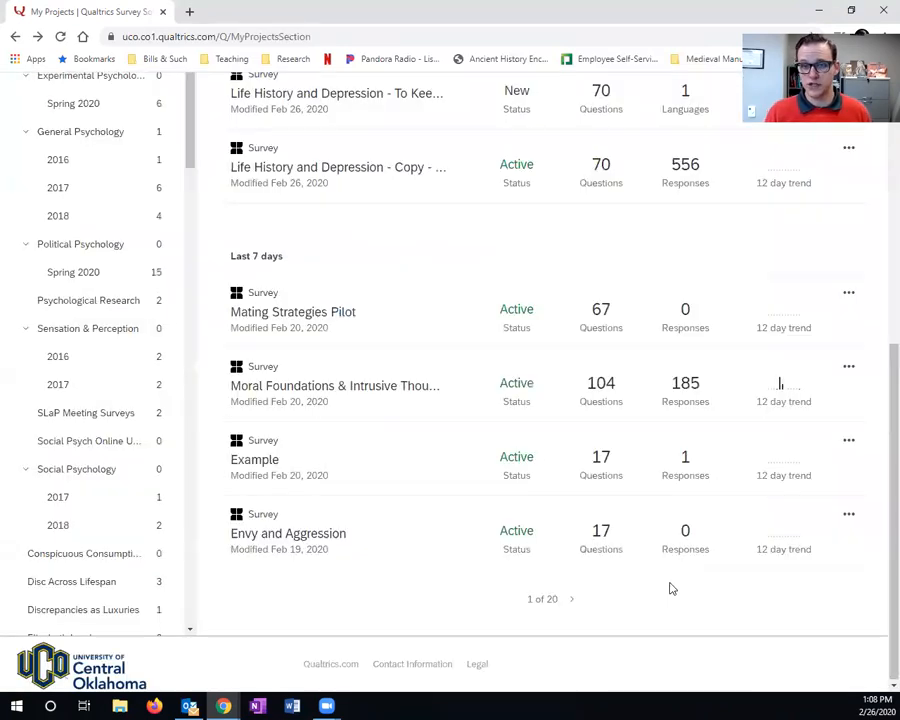
Open the Example survey for editing and look over its blocks from the Consent Block to the Questionnaire.
left_click(388, 469)
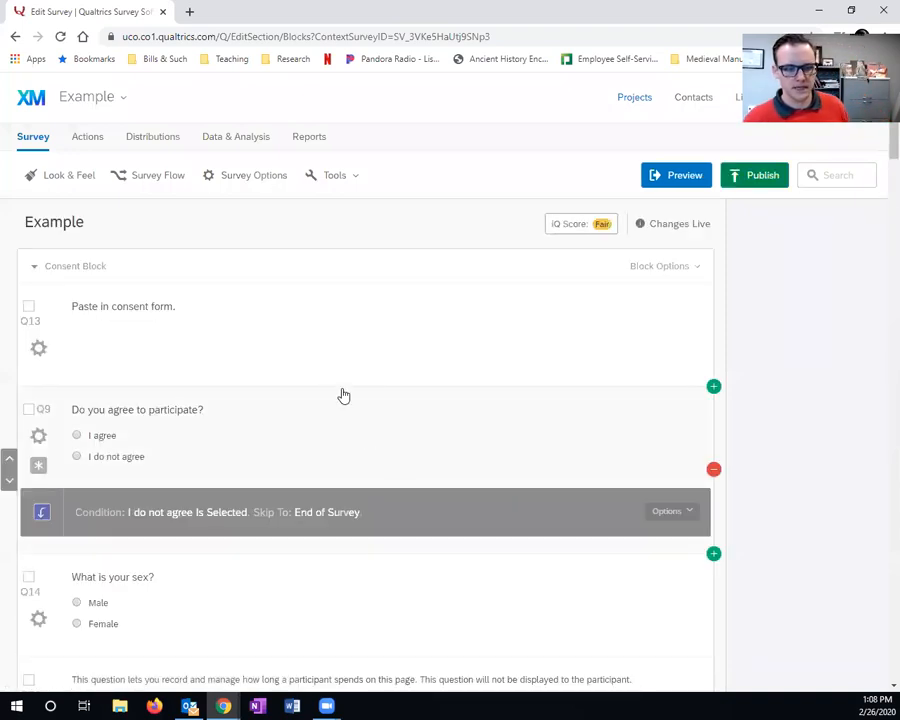
scroll(341, 392, "down", 15)
scroll(339, 388, "down", 5)
scroll(343, 392, "up", 5)
scroll(345, 388, "down", 4)
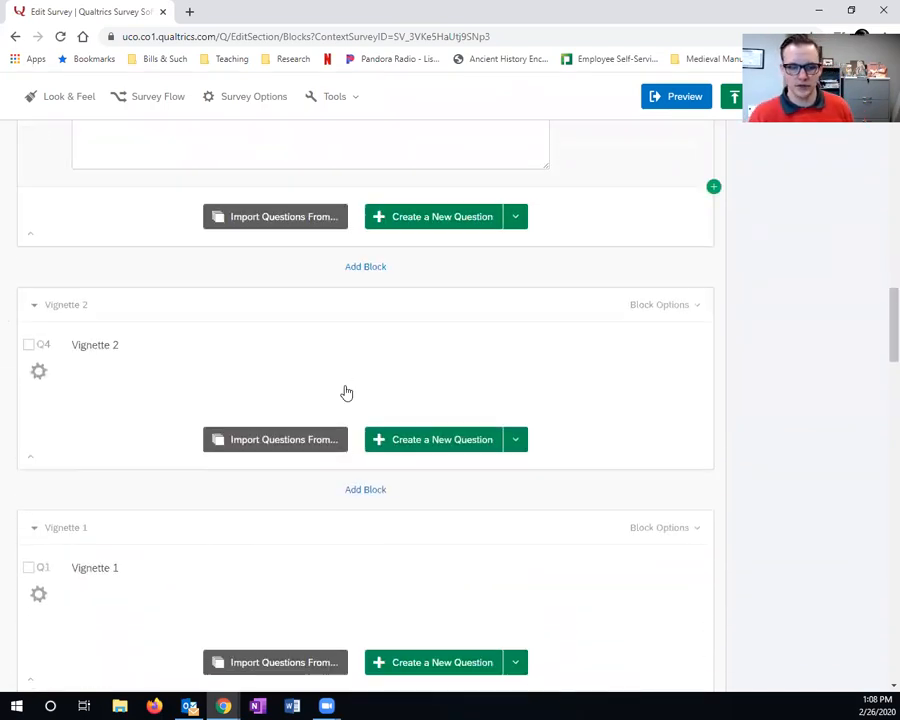
scroll(346, 393, "down", 6)
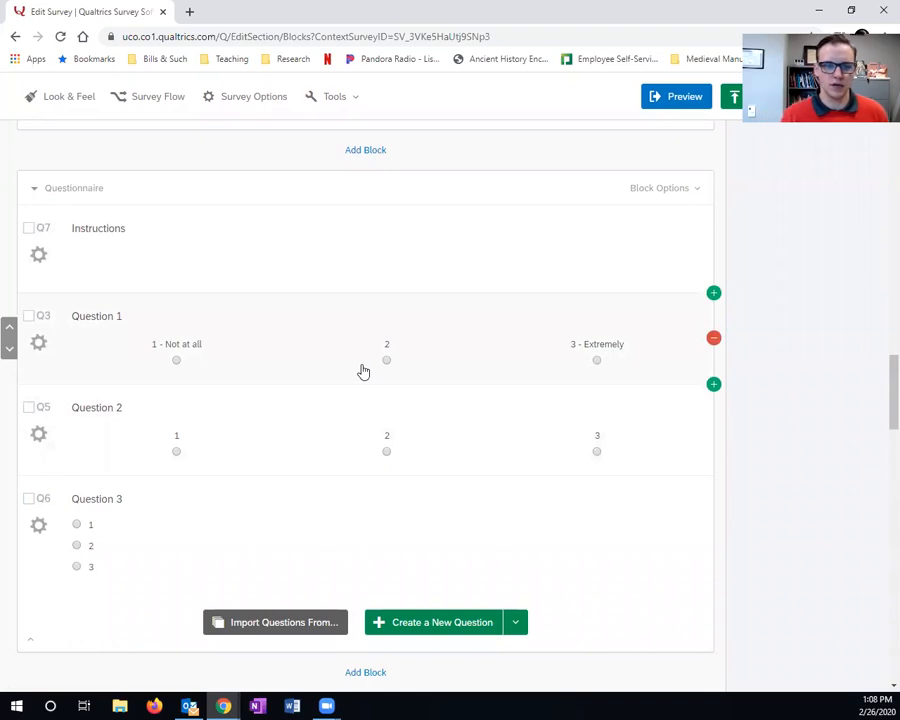
scroll(330, 330, "up", 5)
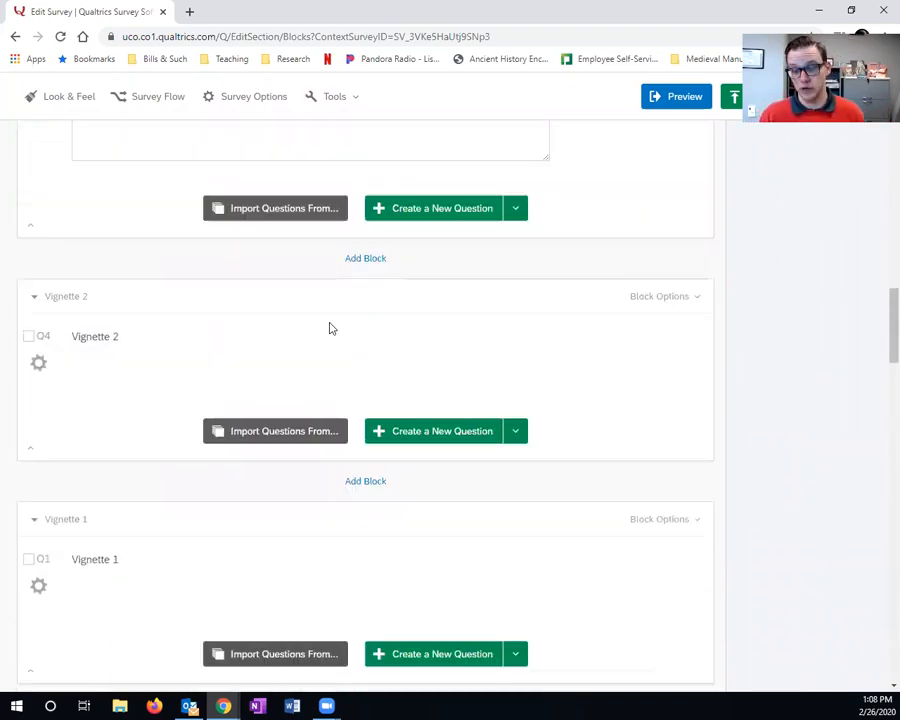
scroll(330, 326, "up", 10)
scroll(328, 324, "up", 5)
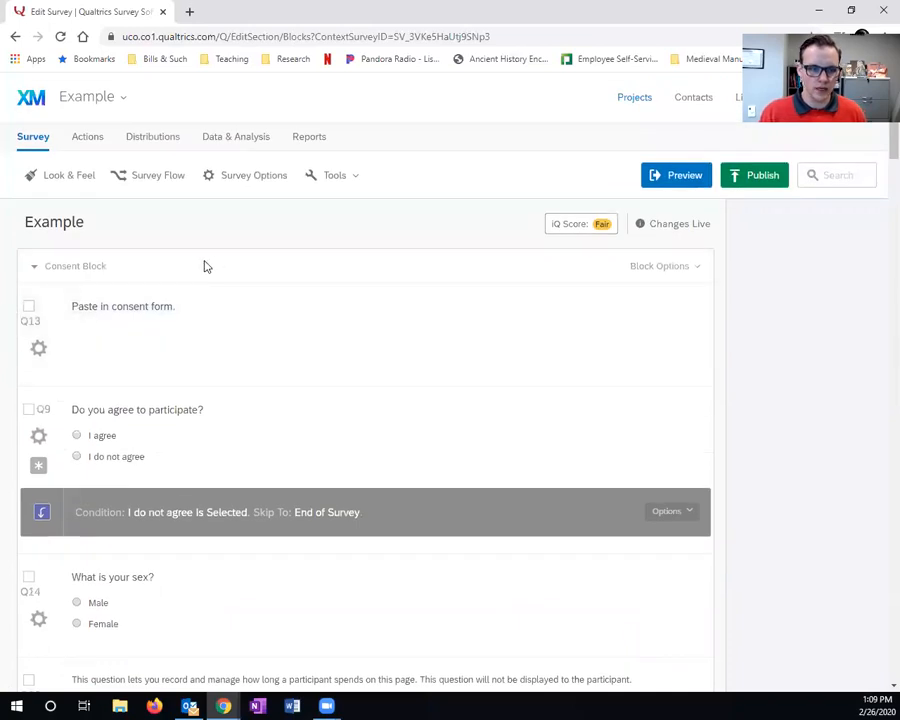
Collapse and re-expand the Consent Block, and review the questions it contains.
left_click(35, 268)
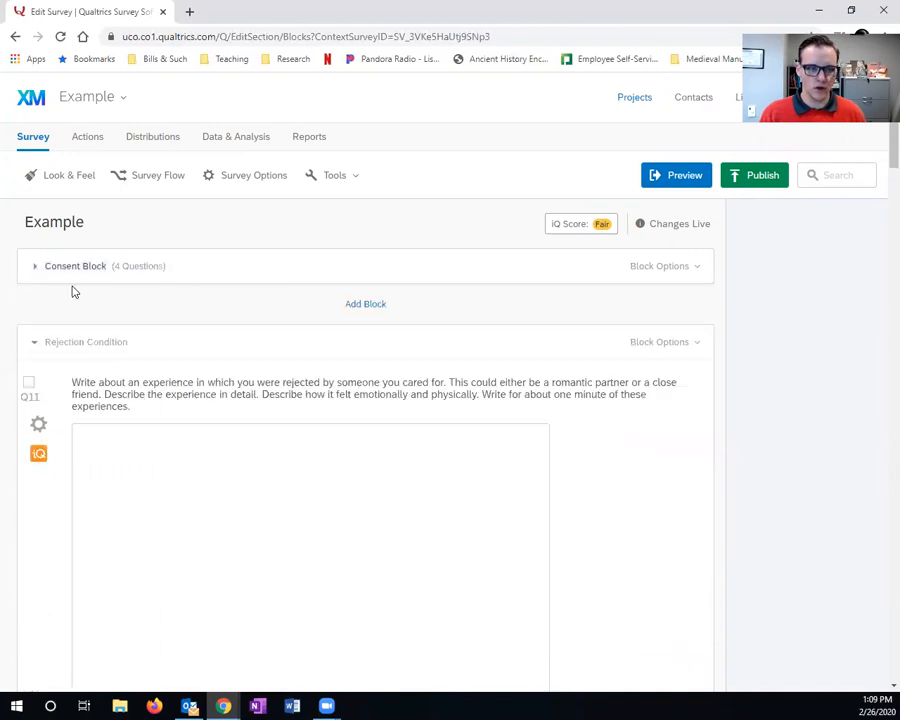
left_click(33, 267)
scroll(343, 466, "down", 4)
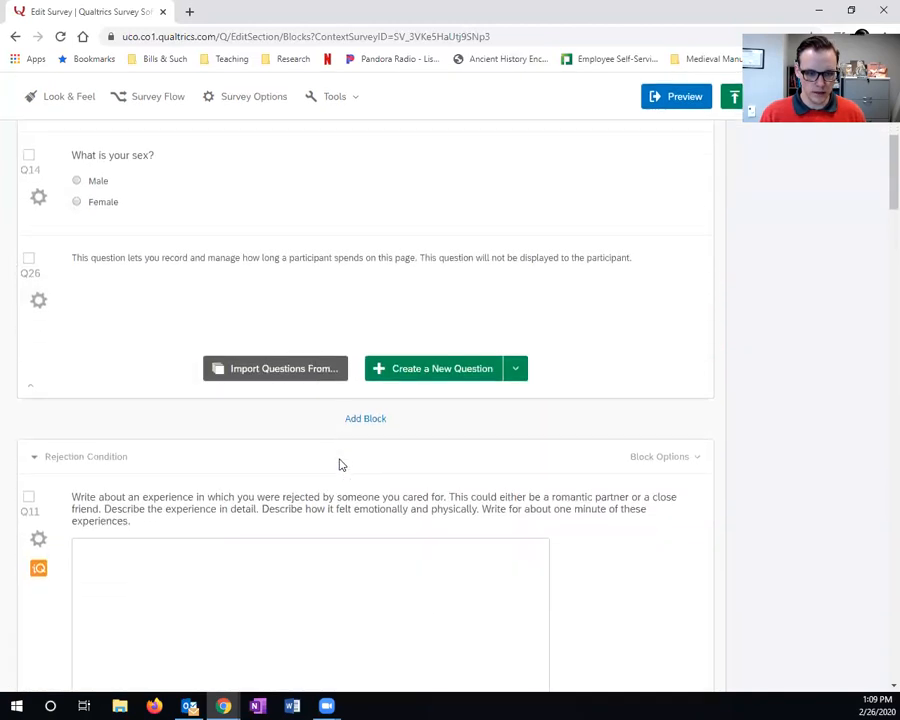
scroll(339, 462, "up", 4)
left_click(36, 270)
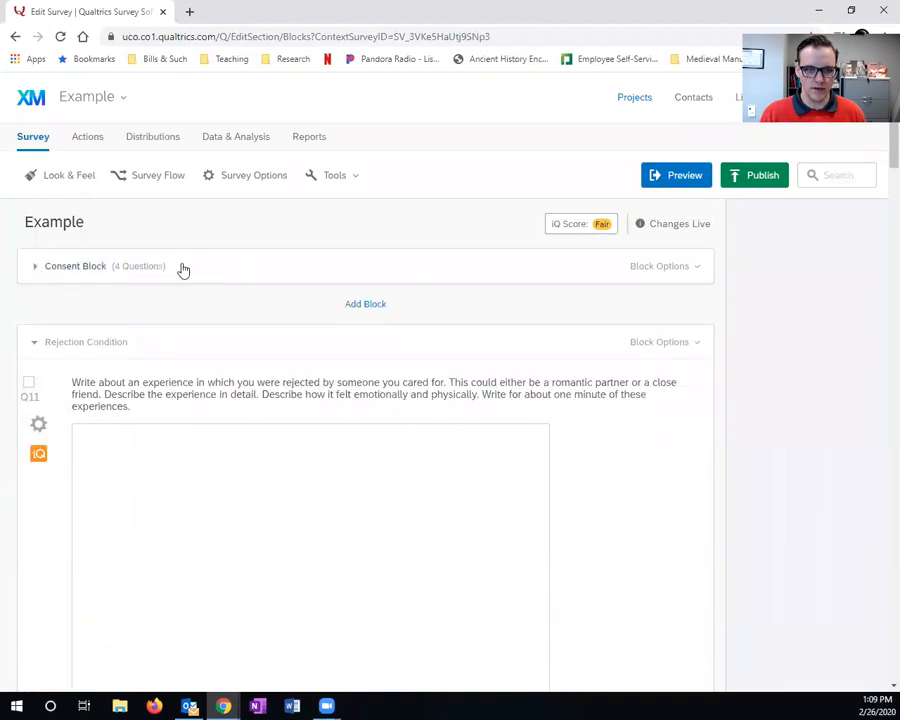
left_click(36, 273)
scroll(280, 404, "down", 3)
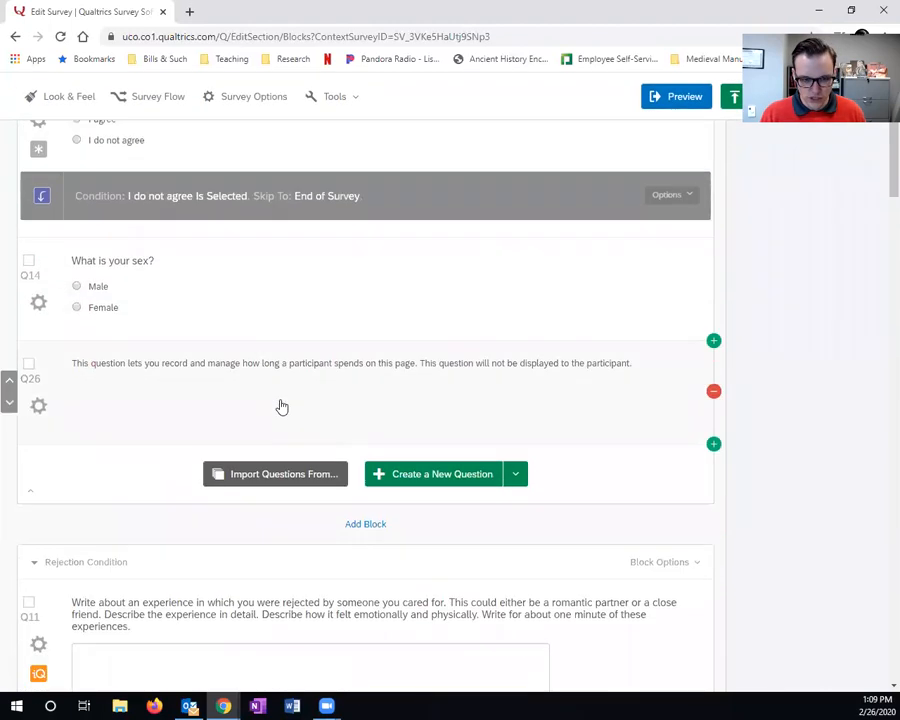
scroll(281, 405, "up", 2)
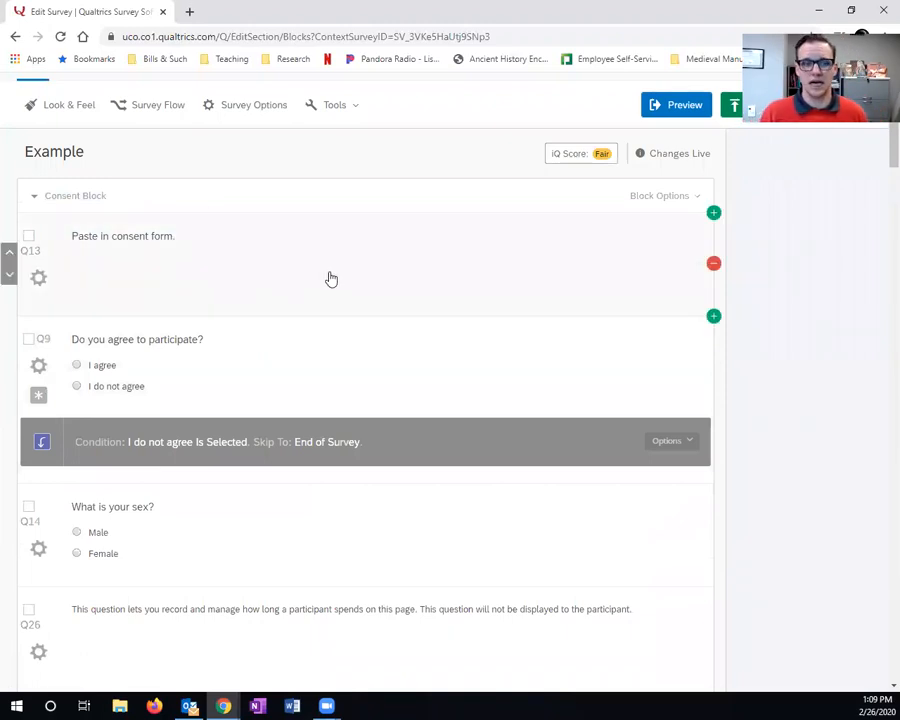
Examine the Rejection Condition, Control Condition, Vignette 2, Vignette 1 and Questionnaire blocks in order.
scroll(331, 277, "down", 5)
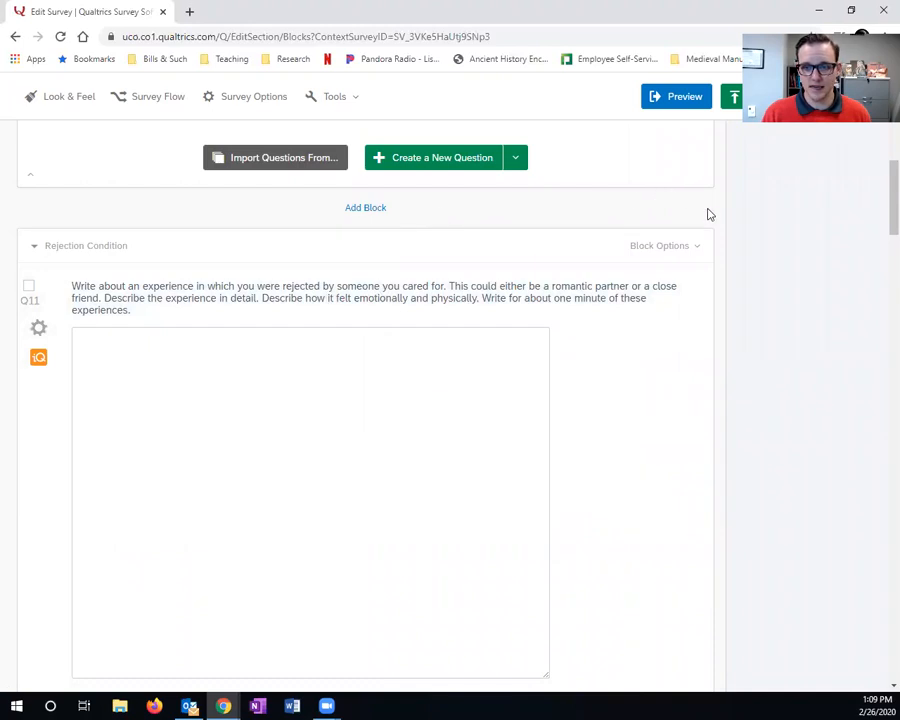
scroll(130, 328, "down", 5)
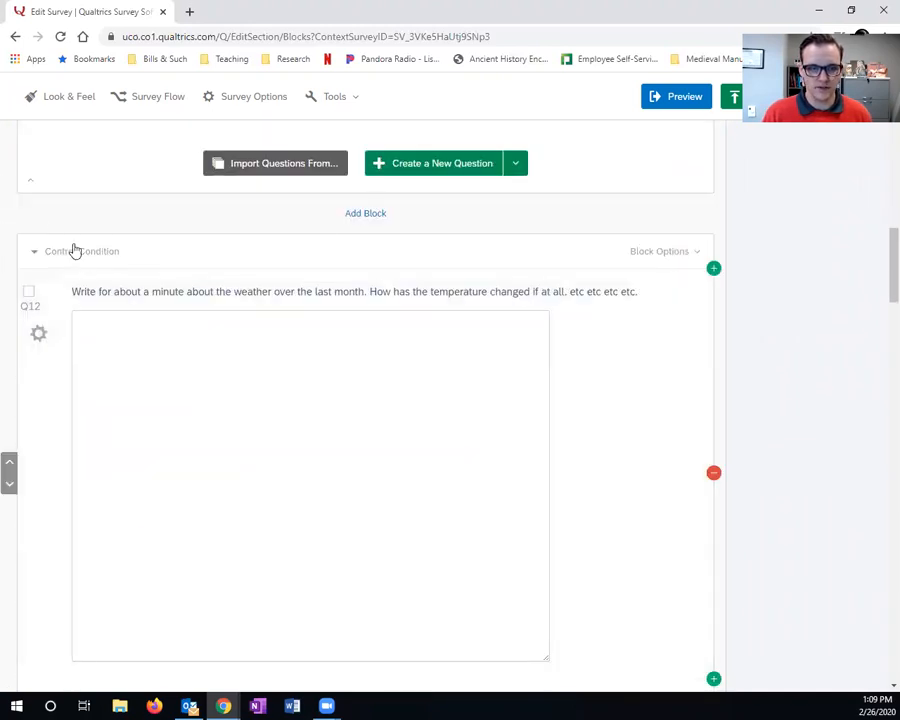
scroll(560, 238, "down", 7)
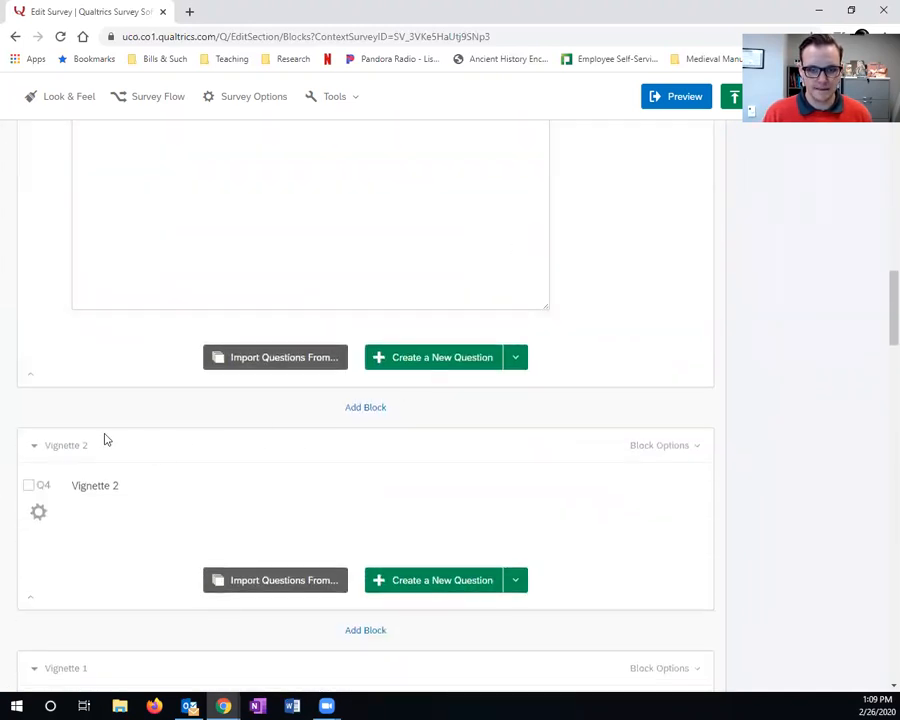
scroll(555, 440, "down", 3)
scroll(553, 484, "down", 2)
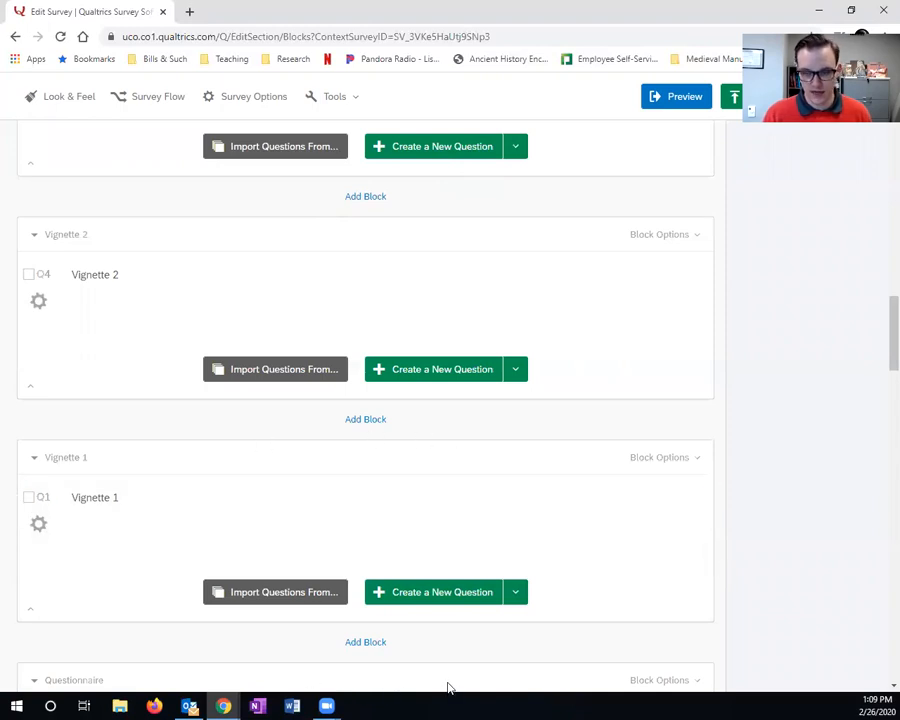
scroll(512, 526, "down", 5)
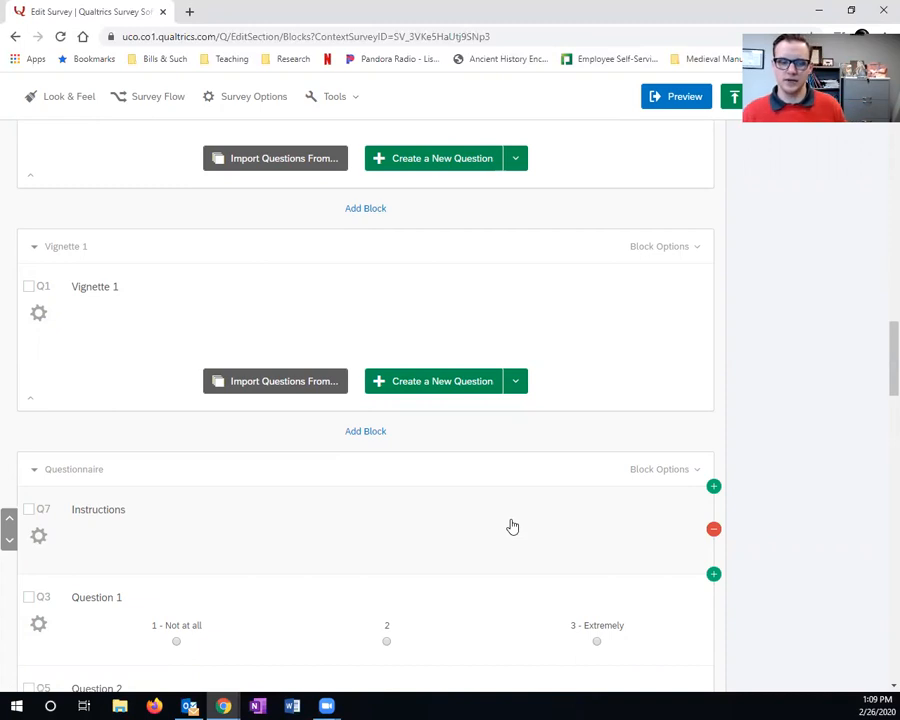
scroll(344, 526, "down", 2)
scroll(345, 526, "down", 5)
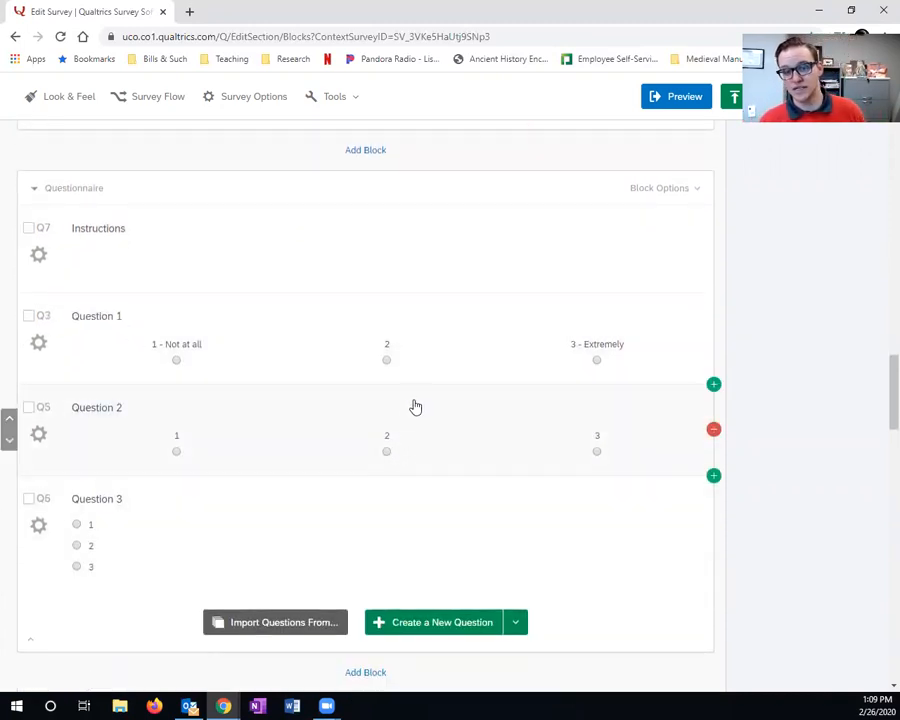
Set Question 1 in the Questionnaire block to seven answer choices with a horizontal layout.
left_click(484, 359)
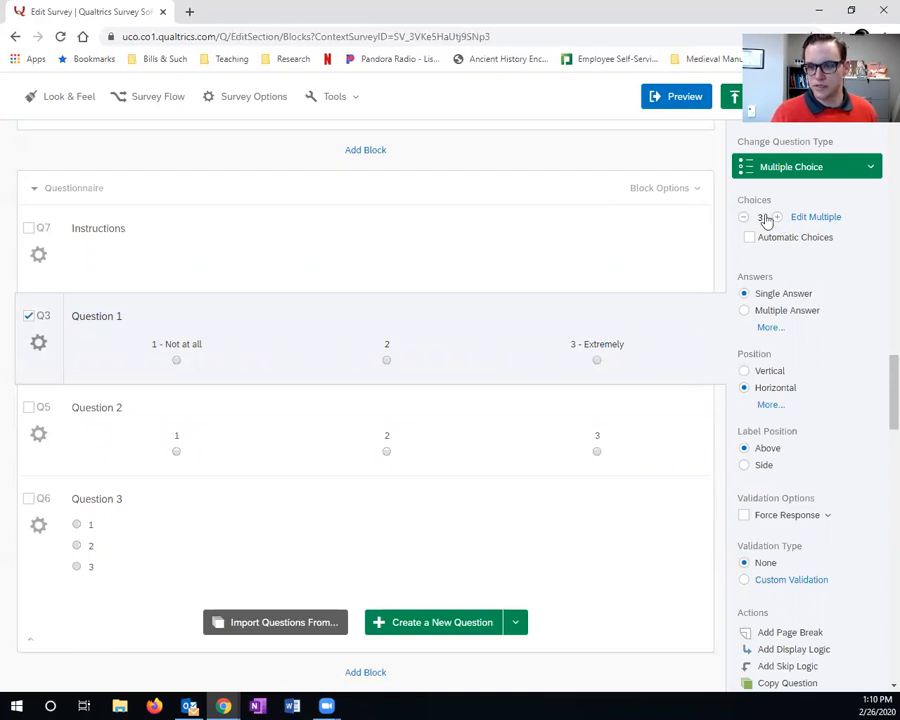
left_click(777, 217)
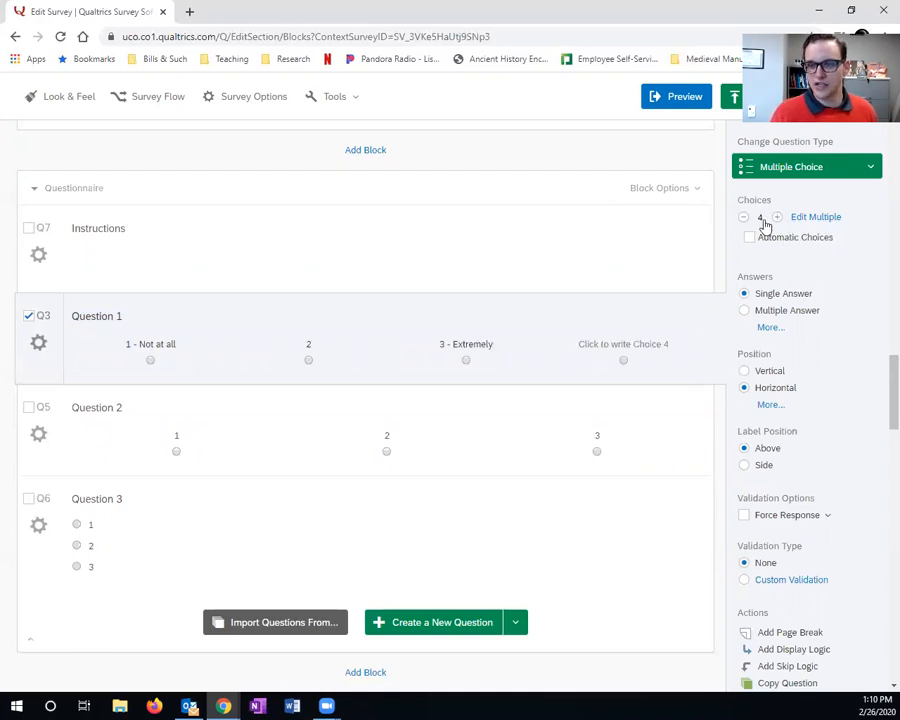
left_click(777, 217)
left_click(743, 217)
left_click(777, 217)
left_click(745, 217)
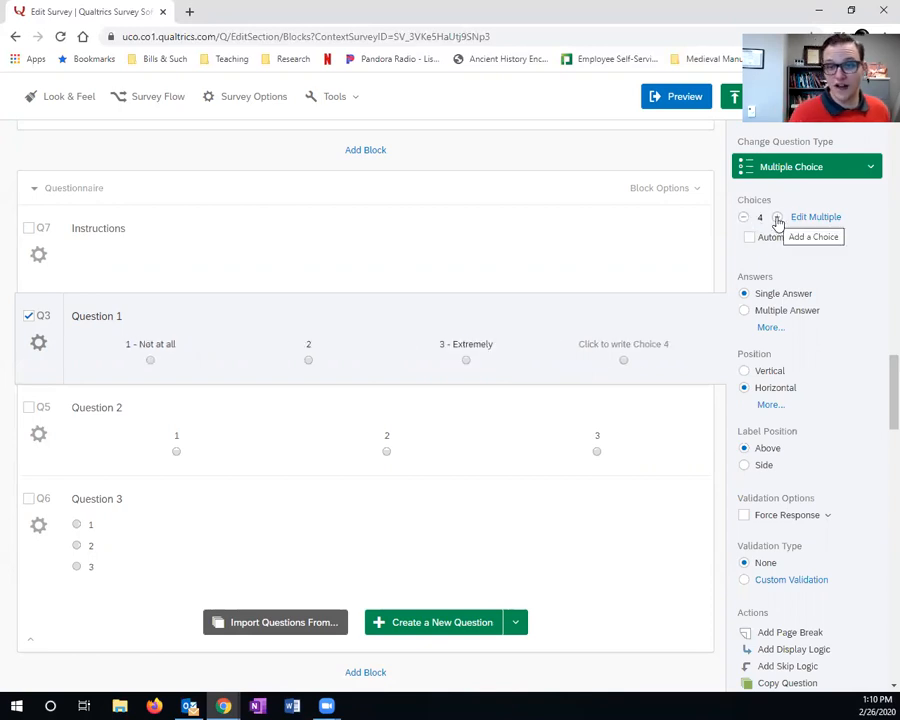
left_click(777, 217)
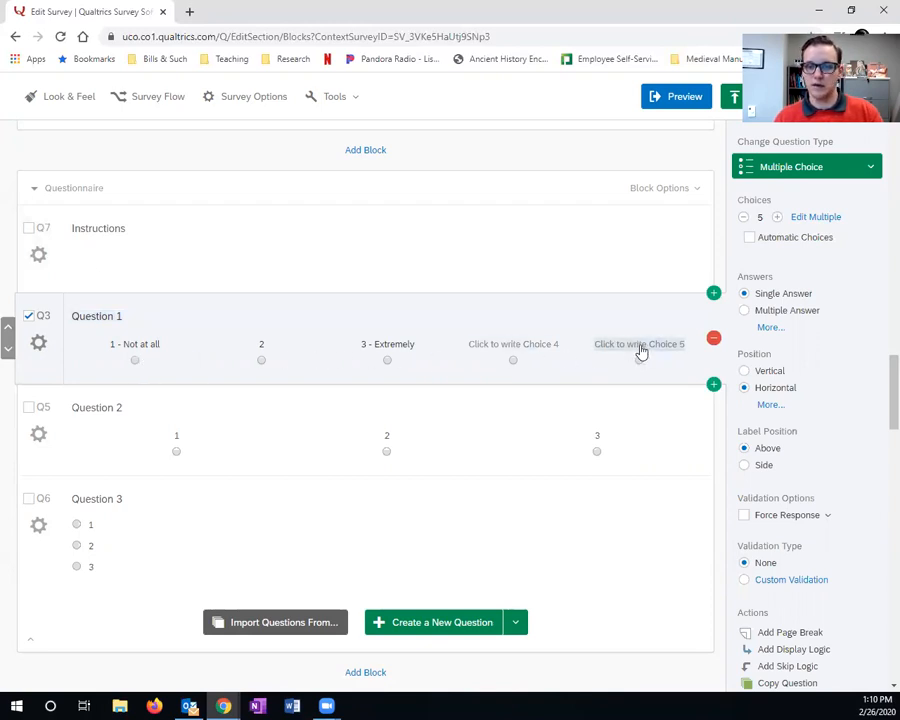
left_click(776, 217)
left_click(776, 217)
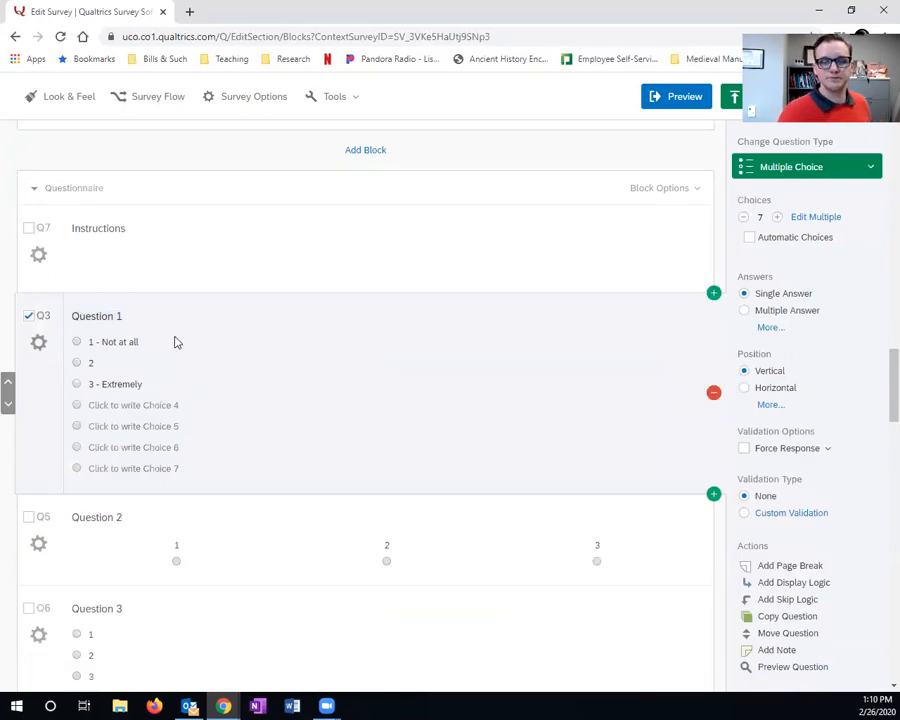
left_click(745, 388)
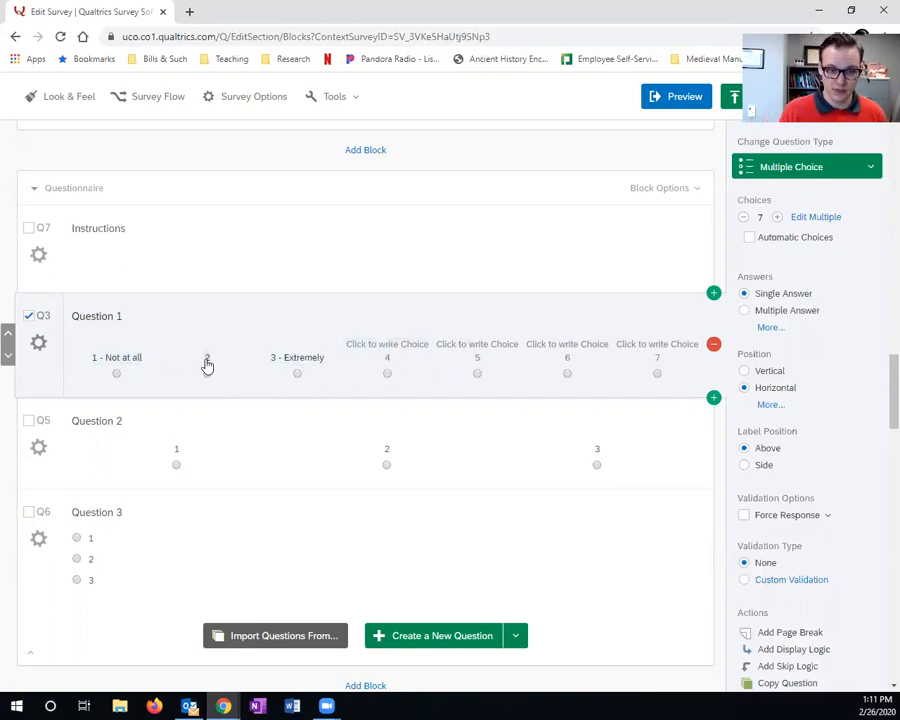
Label the seventh choice of Question 1 "7 - Extremely".
left_click(653, 348)
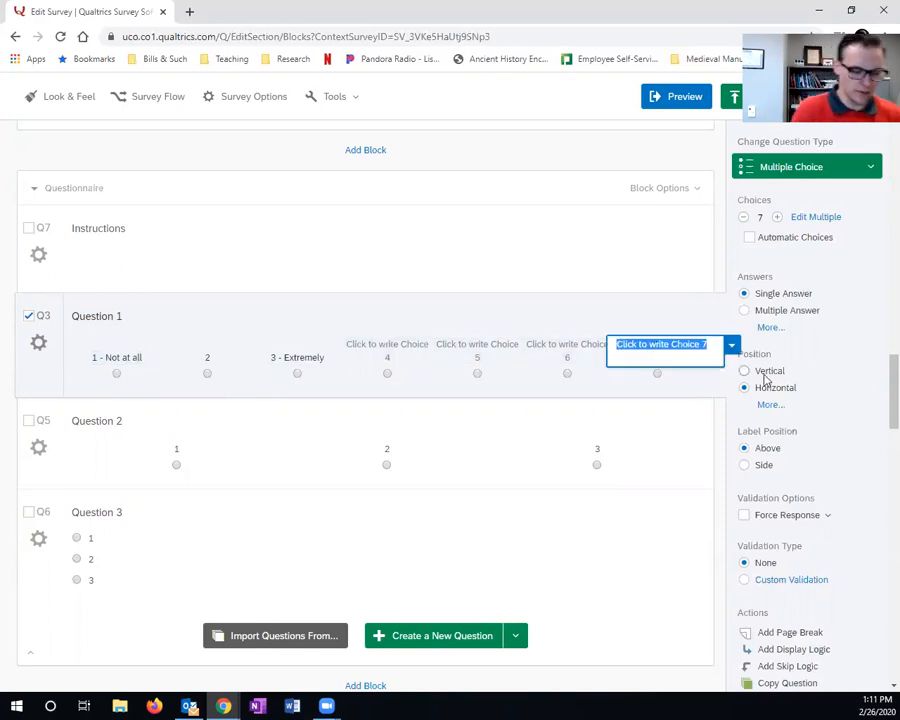
type("7")
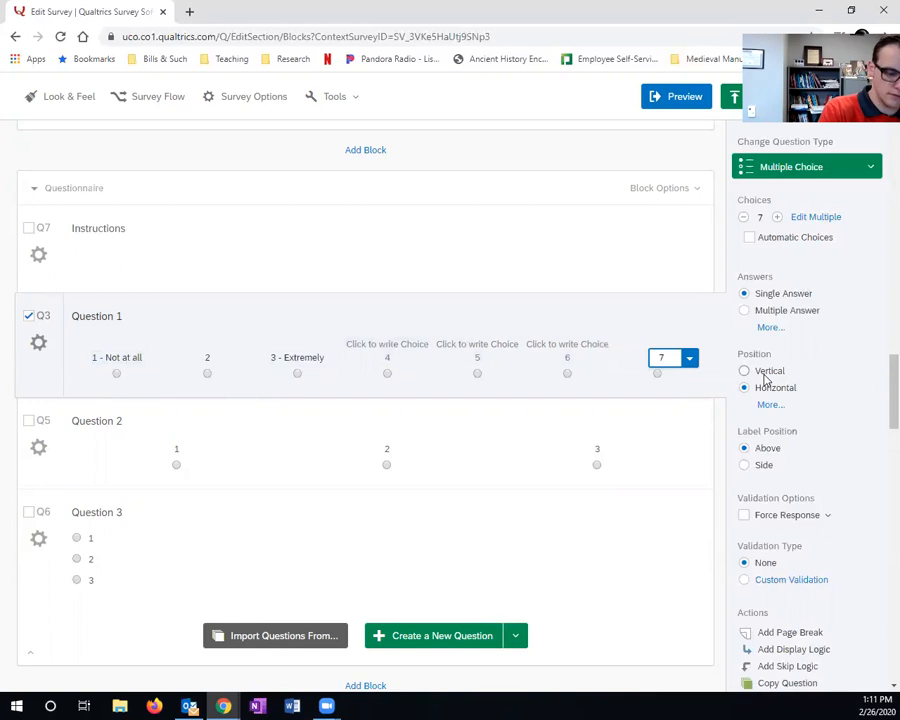
type(" - V")
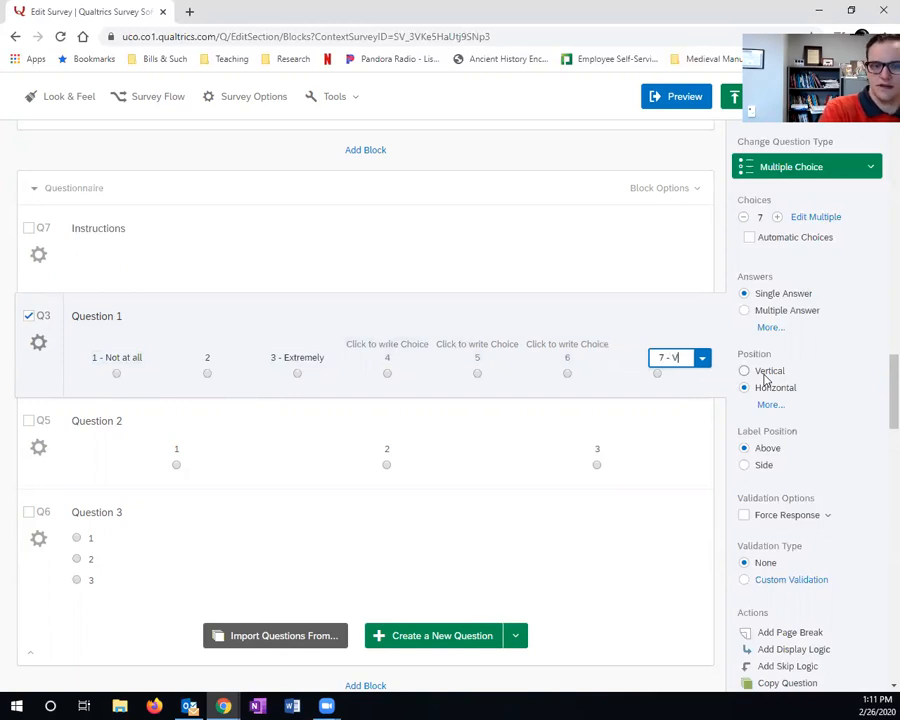
key("BackSpace")
type("Extr")
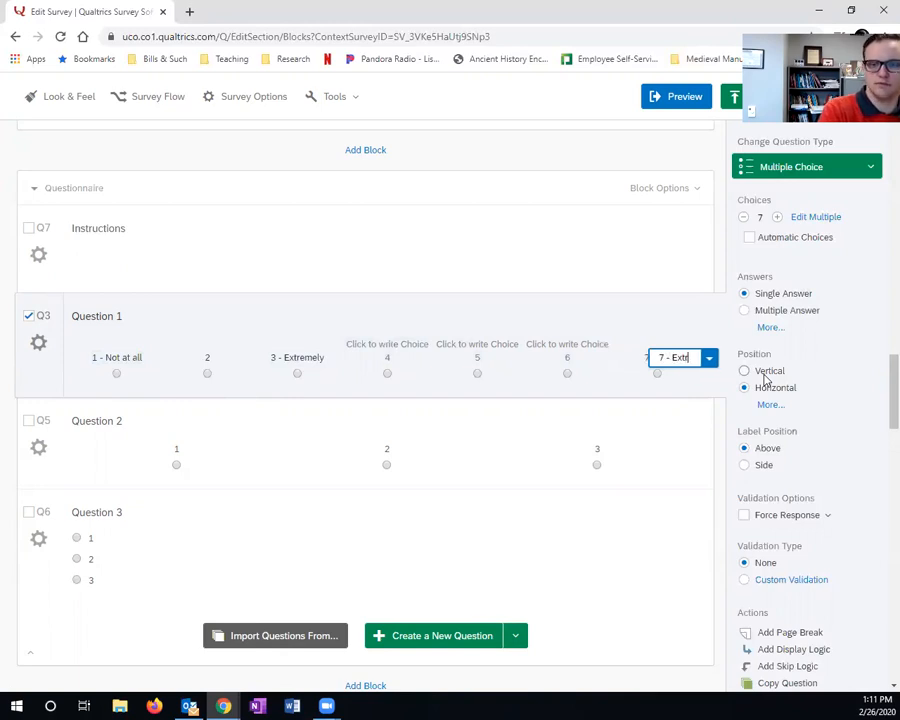
type("emel")
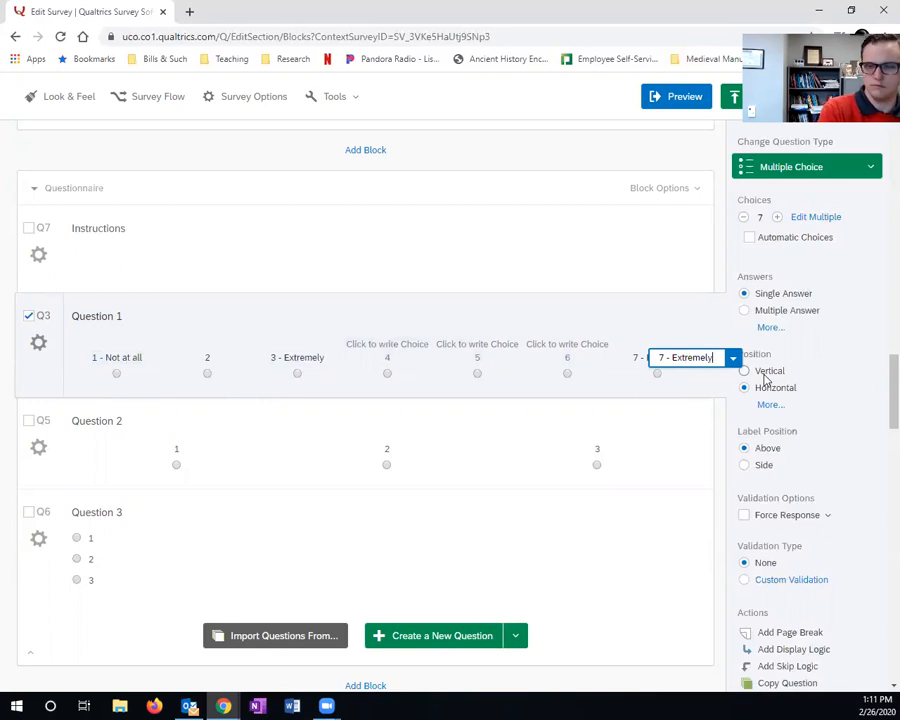
type("y")
left_click(642, 447)
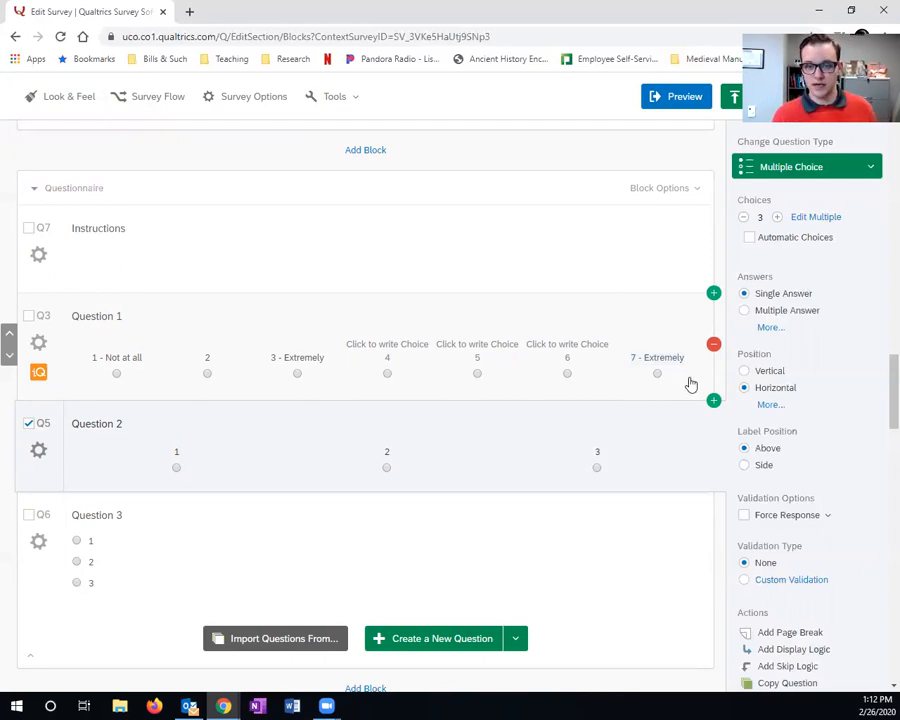
Delete the unlabelled sixth choice of Question 1 and add a new choice at the end of the scale.
left_click(483, 357)
left_click(388, 352)
left_click(572, 356)
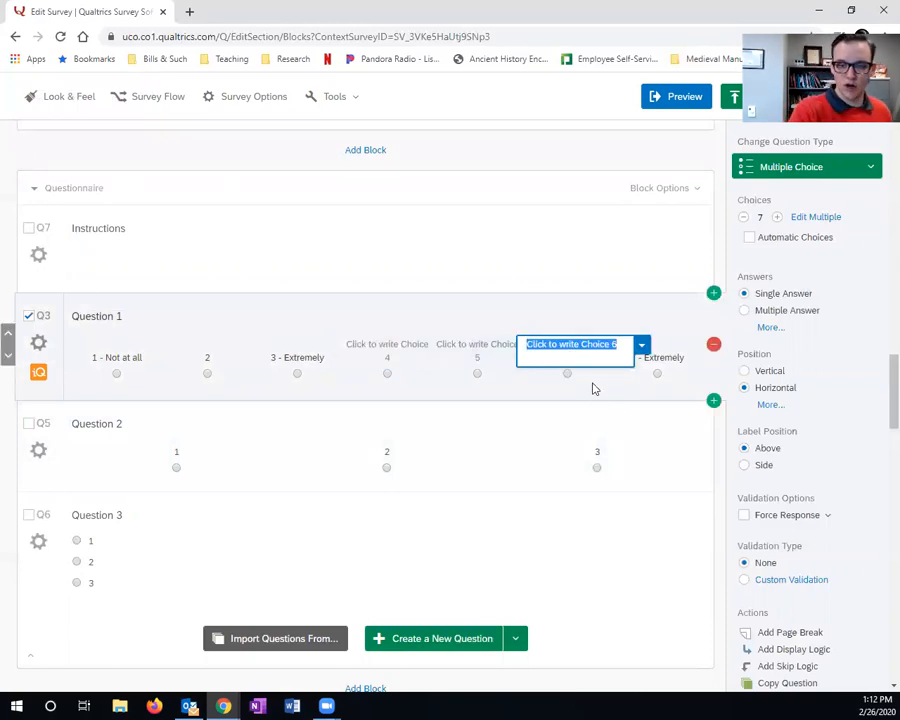
key("BackSpace")
key("BackSpace")
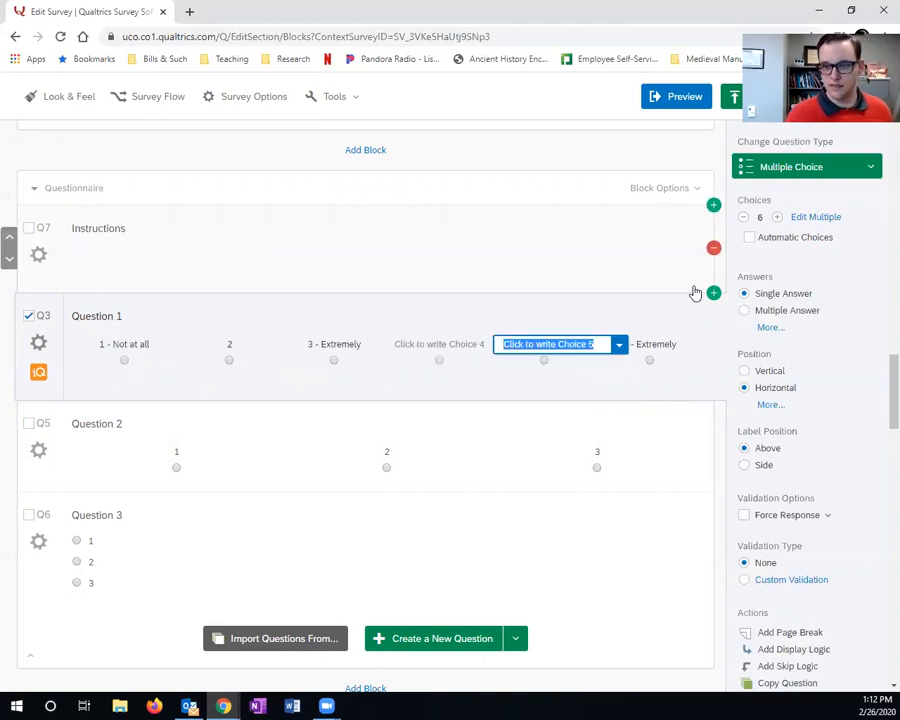
left_click(777, 218)
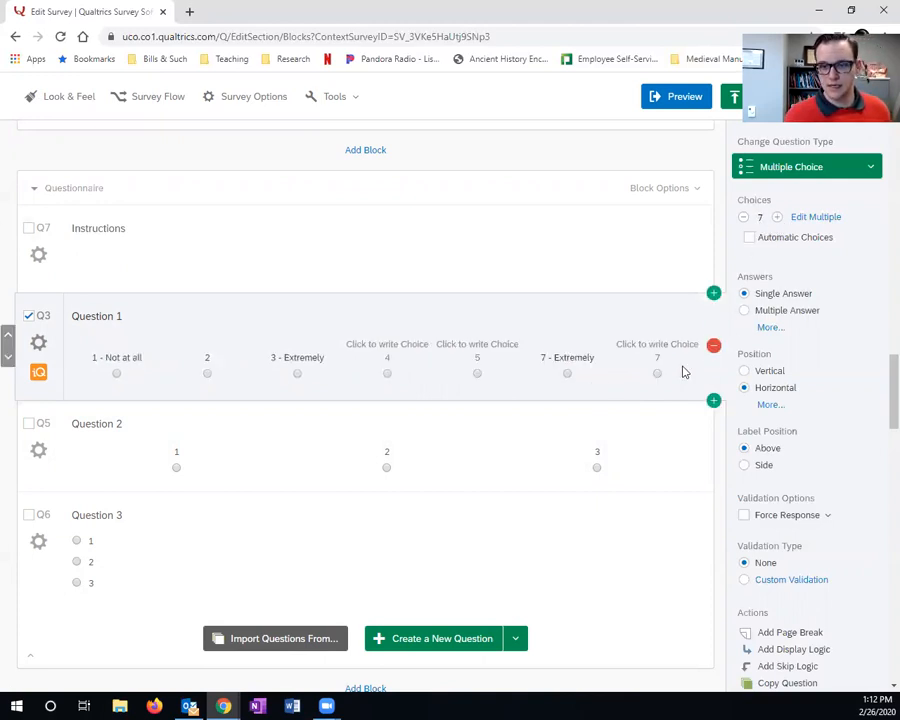
Relabel the sixth choice of Question 1 as "6".
left_click(569, 358)
key("BackSpace")
key("BackSpace")
key("BackSpace")
key("BackSpace")
key("BackSpace")
key("BackSpace")
key("BackSpace")
key("BackSpace")
key("BackSpace")
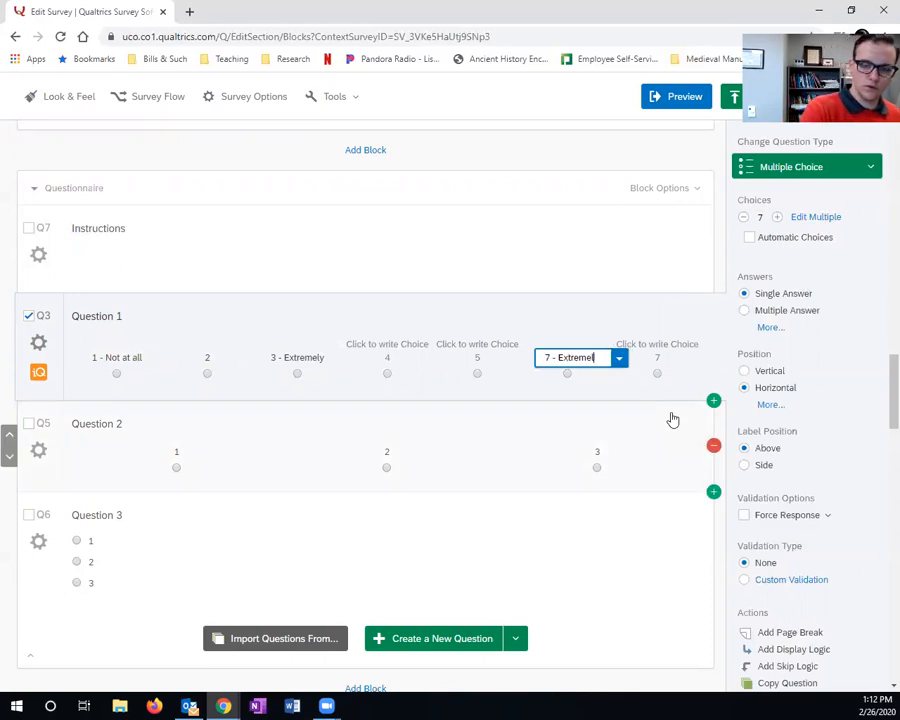
key("BackSpace")
key("BackSpace")
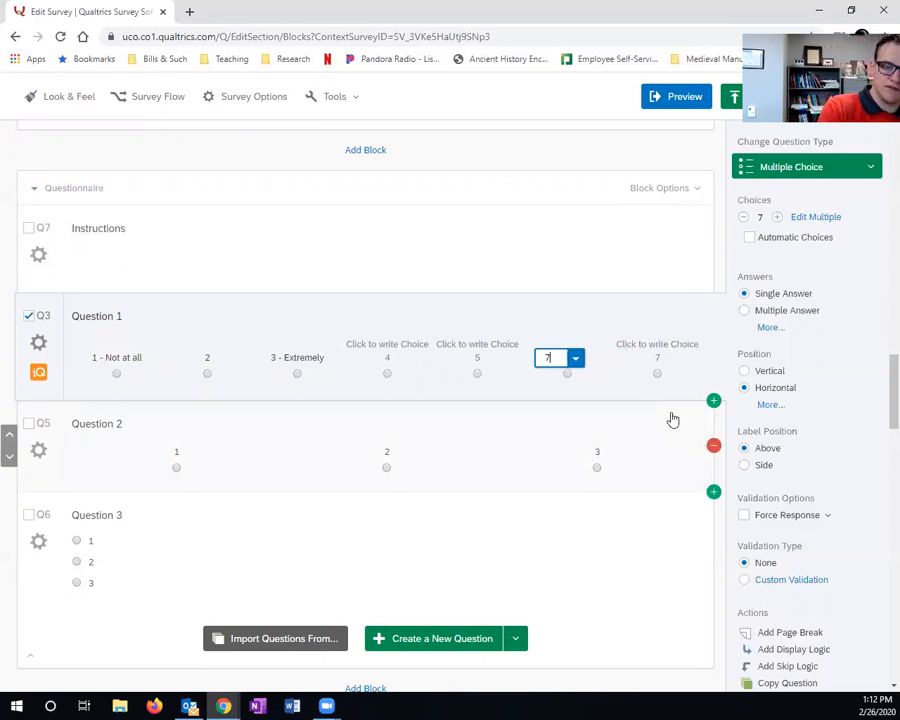
key("BackSpace")
type("6")
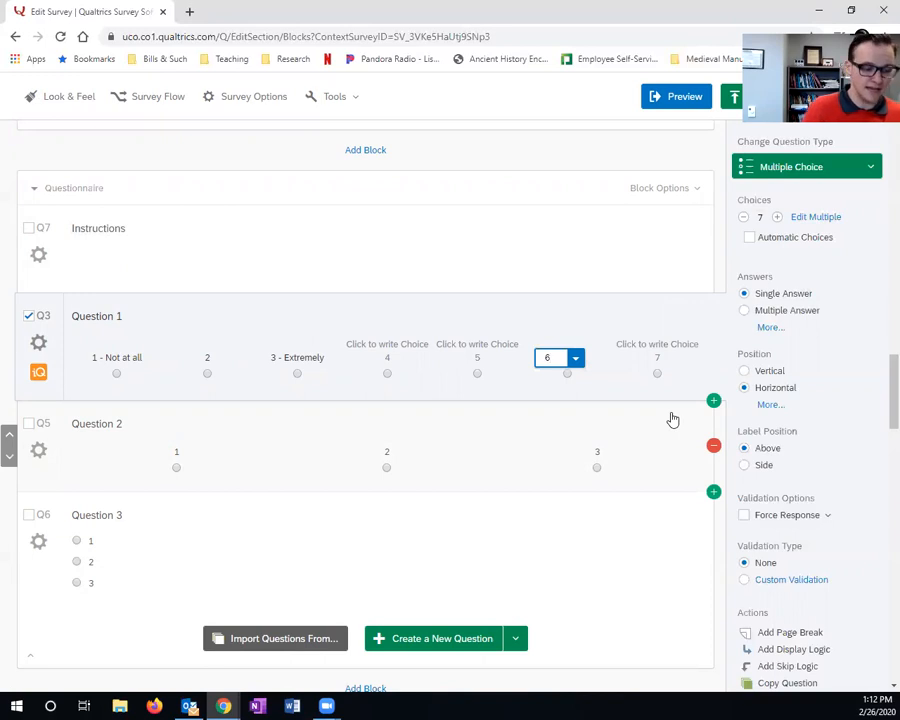
key("Tab")
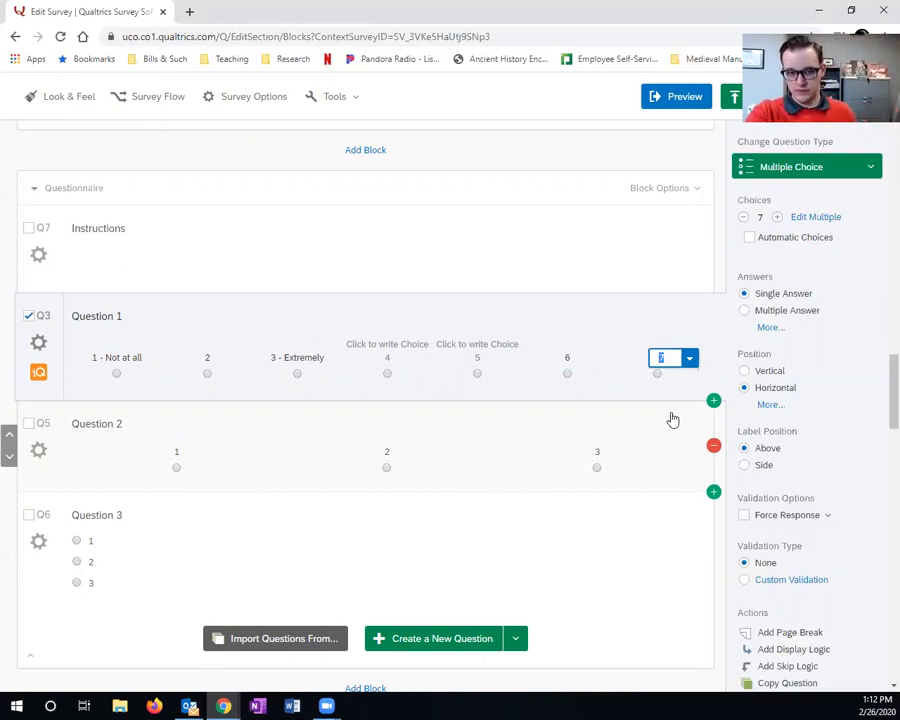
Shorten the label of the third choice of Question 1 to "3".
left_click(328, 357)
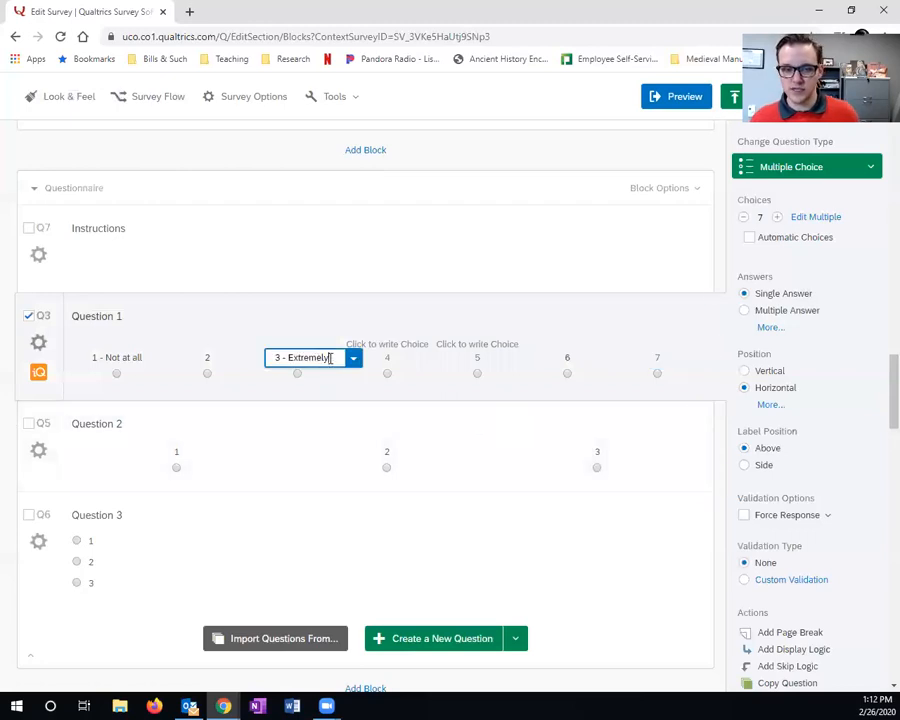
key("BackSpace")
key("BackSpace")
key("BackSpace")
key("BackSpace")
key("BackSpace")
key("BackSpace")
key("BackSpace")
key("BackSpace")
key("BackSpace")
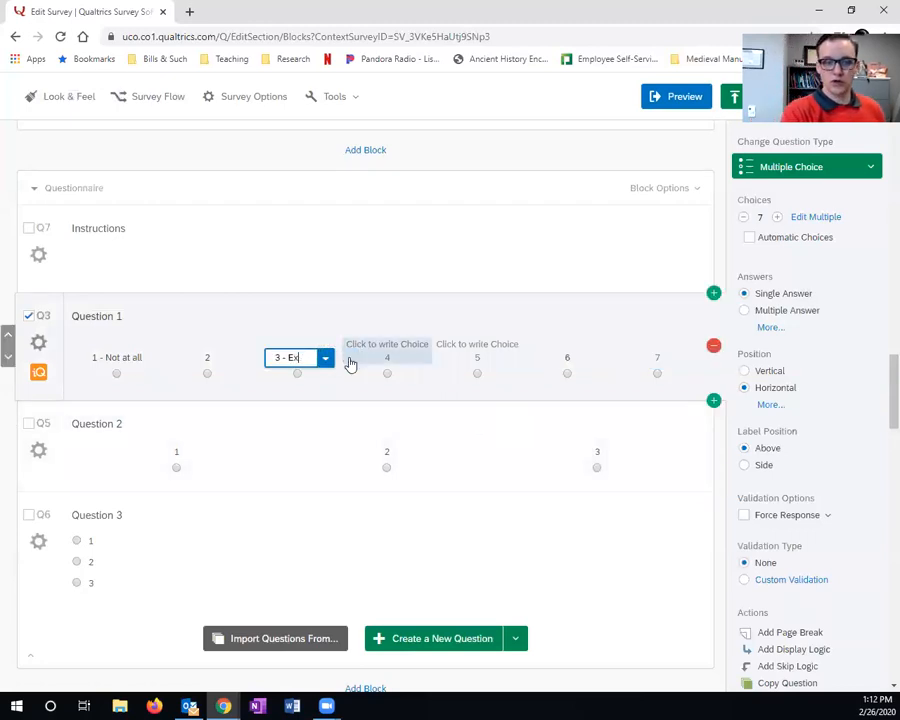
key("BackSpace")
key("BackSpace")
key("BackSpace")
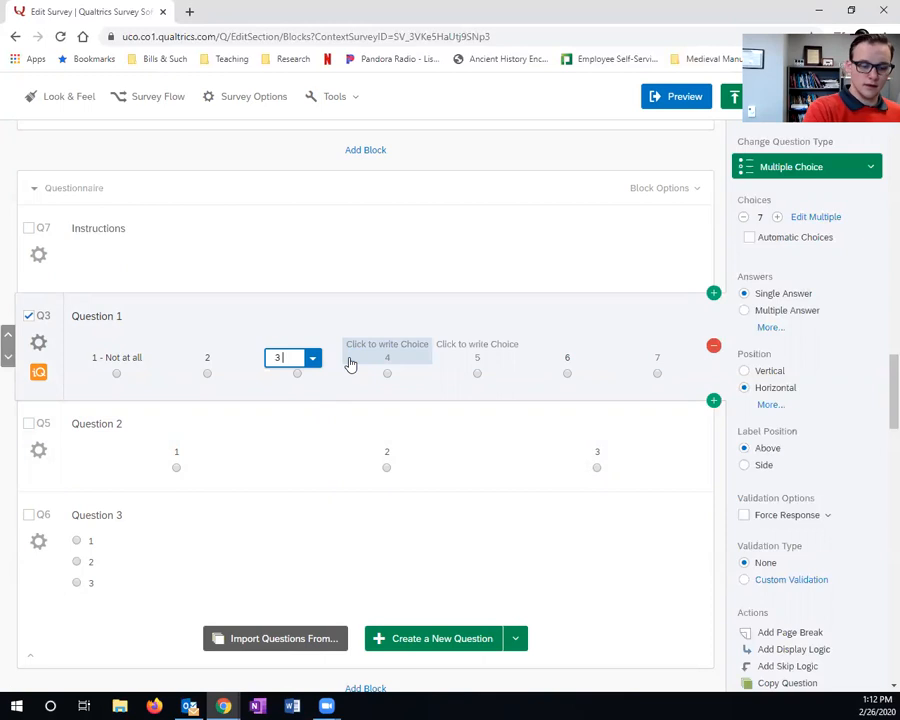
Accept the default labels 4 and 5 for the fourth and fifth choices of Question 1.
key("Tab")
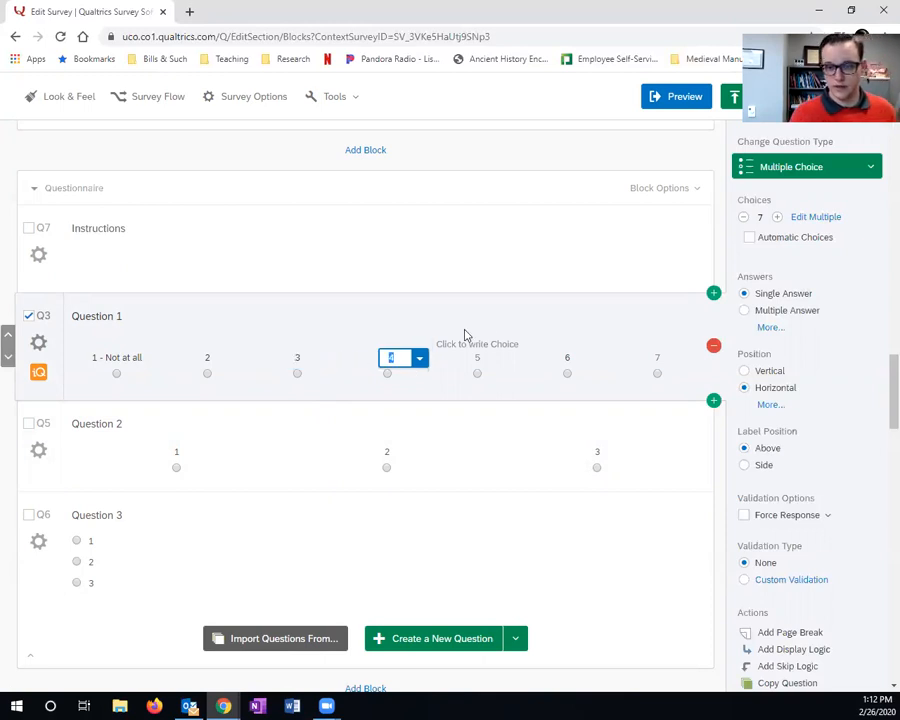
left_click(522, 322)
left_click(516, 394)
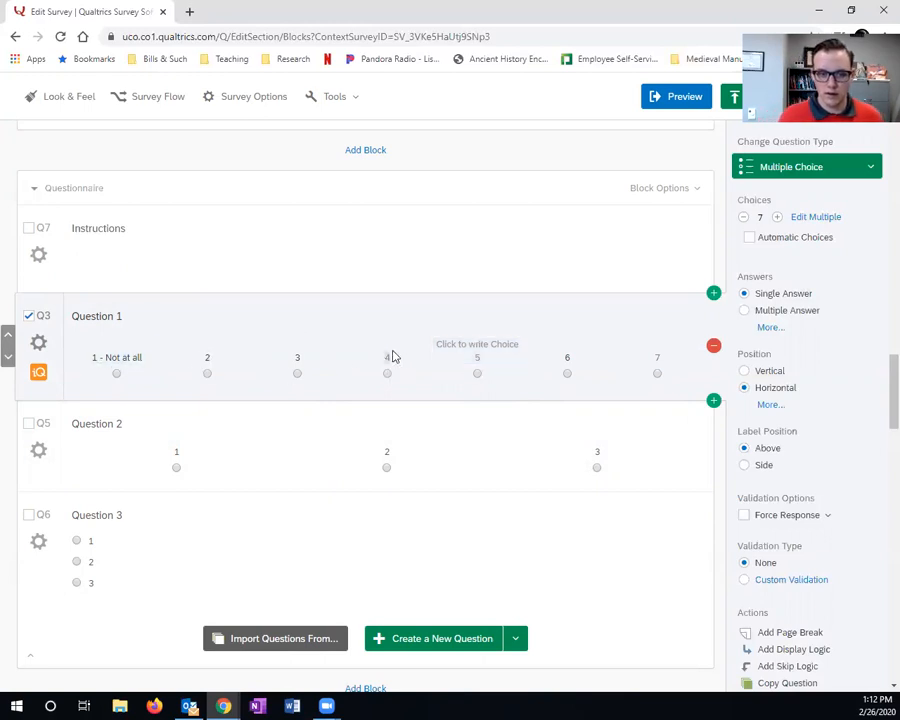
left_click(477, 357)
key("Tab")
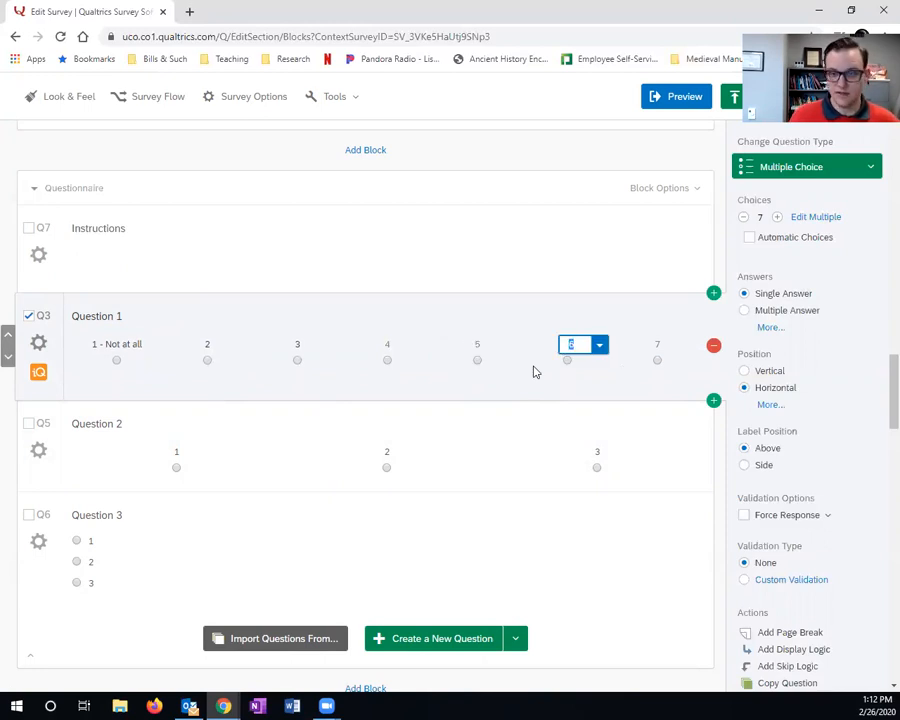
Label the seventh choice of Question 1 "7- Very much".
key("Tab")
type("- Very M")
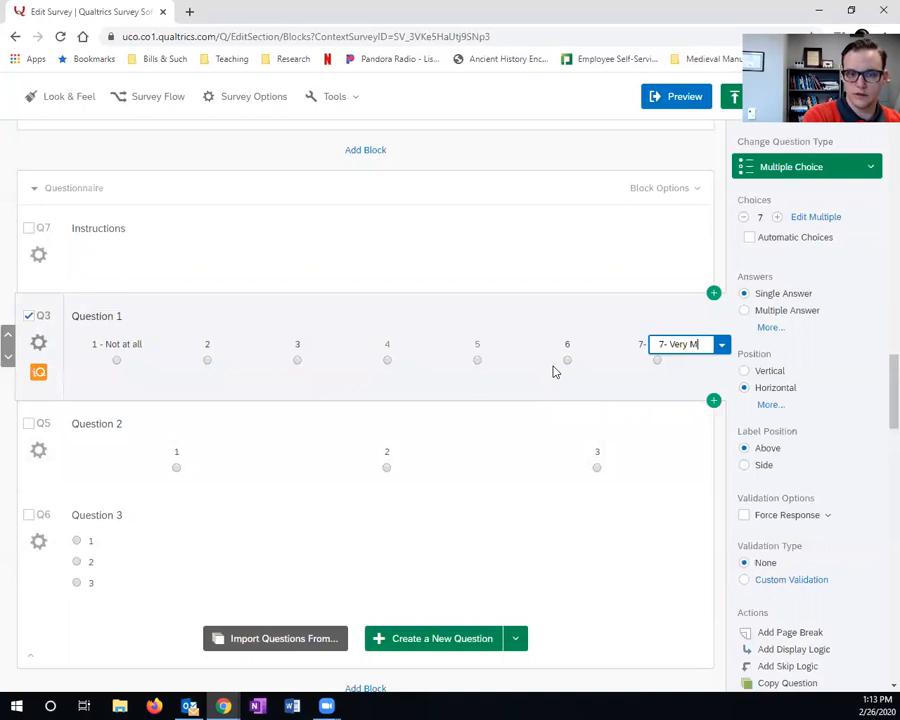
key("BackSpace")
type("much")
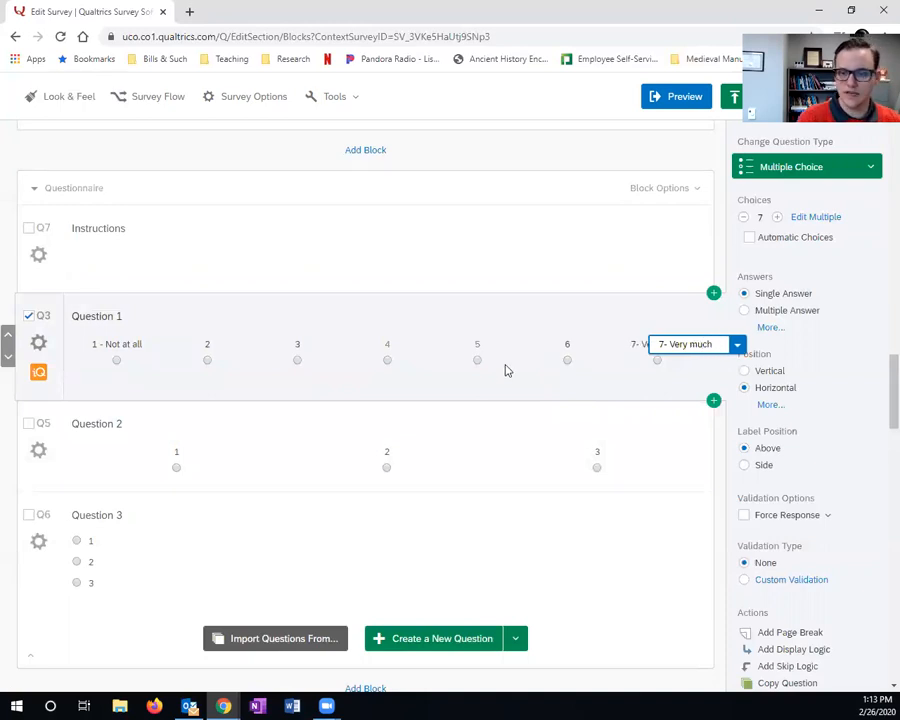
left_click(470, 388)
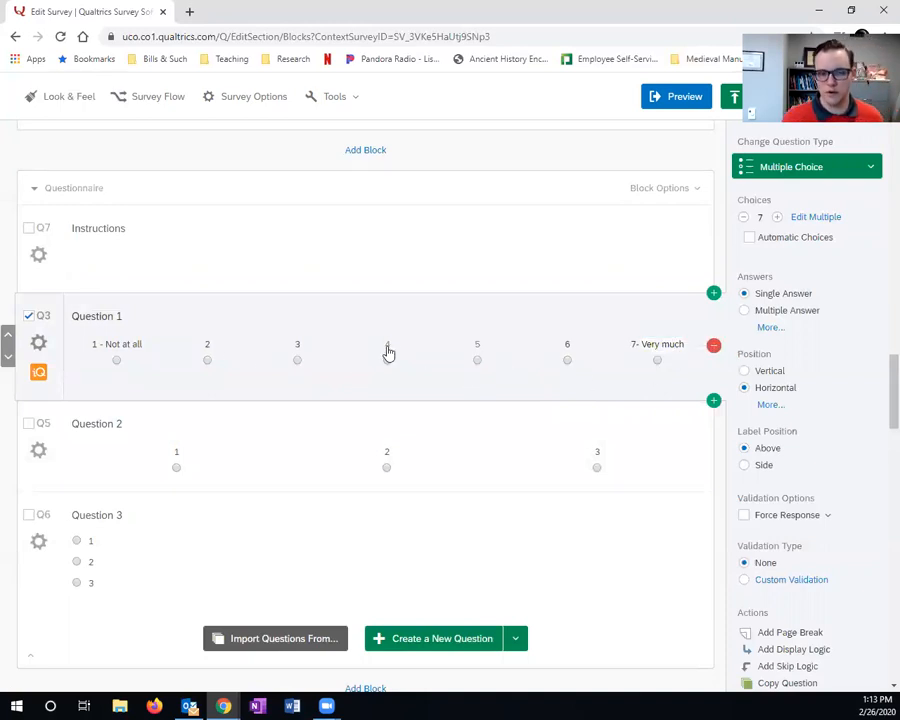
left_click(390, 344)
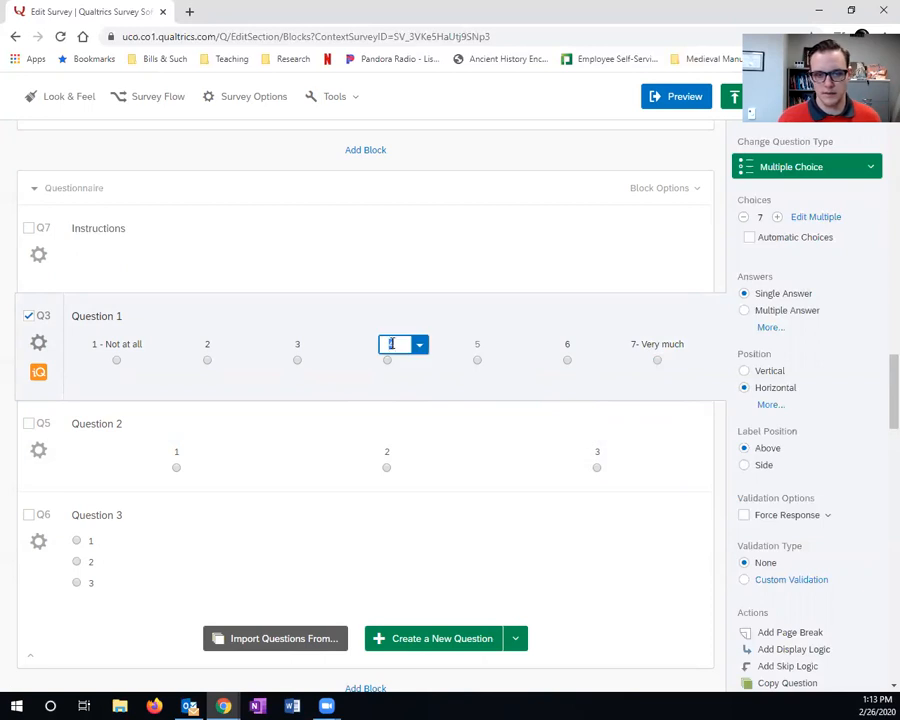
left_click(492, 394)
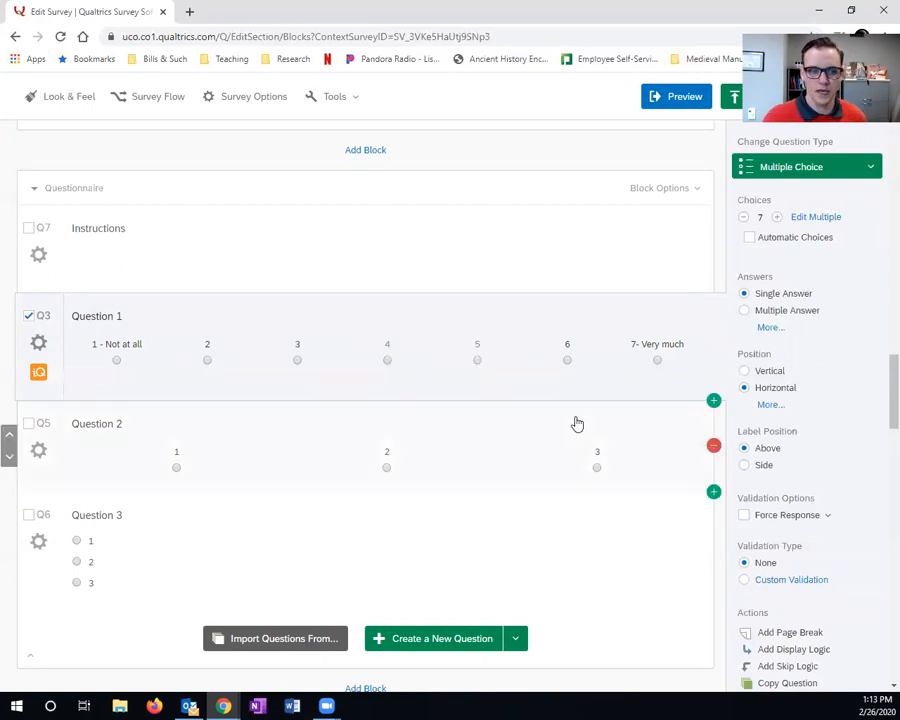
Replace the text of Question 1 with "Did you like your supper last night?".
left_click(133, 316)
key("BackSpace")
key("BackSpace")
key("BackSpace")
key("BackSpace")
key("BackSpace")
key("BackSpace")
key("BackSpace")
key("BackSpace")
key("BackSpace")
key("BackSpace")
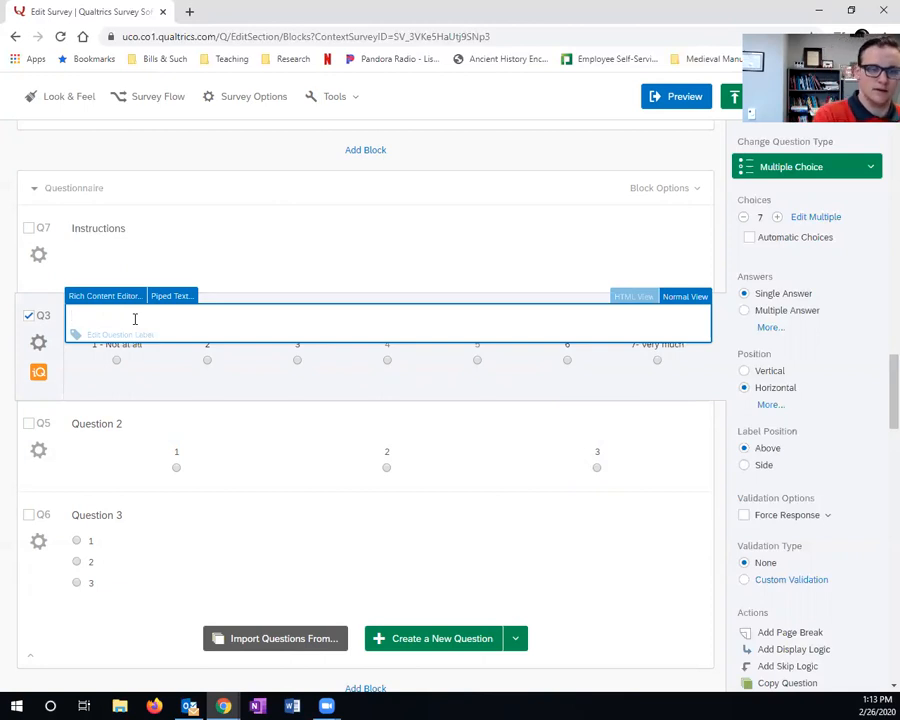
type("D")
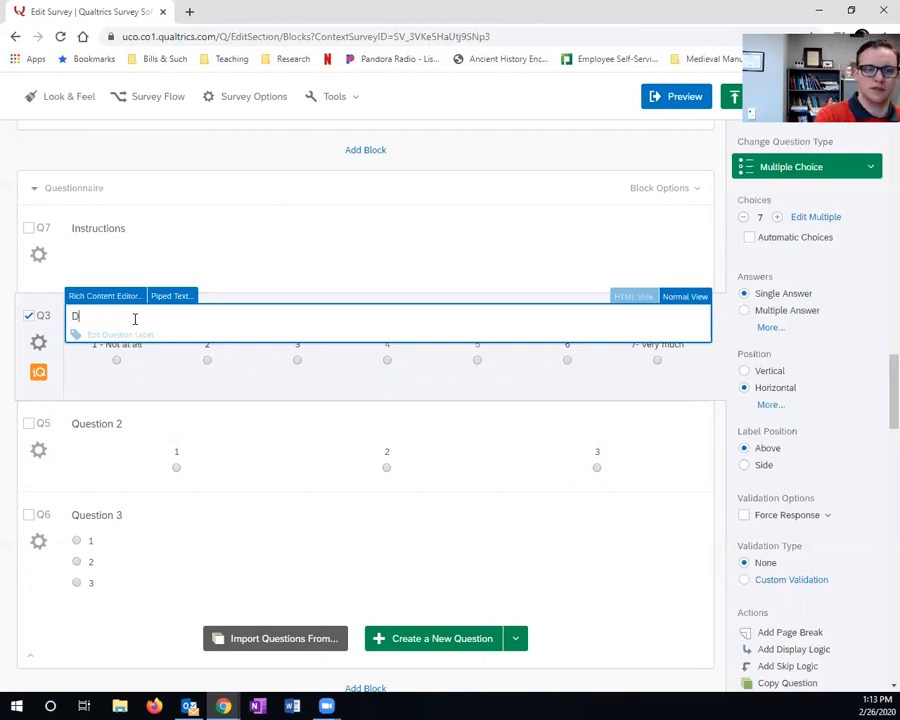
type("id you like y")
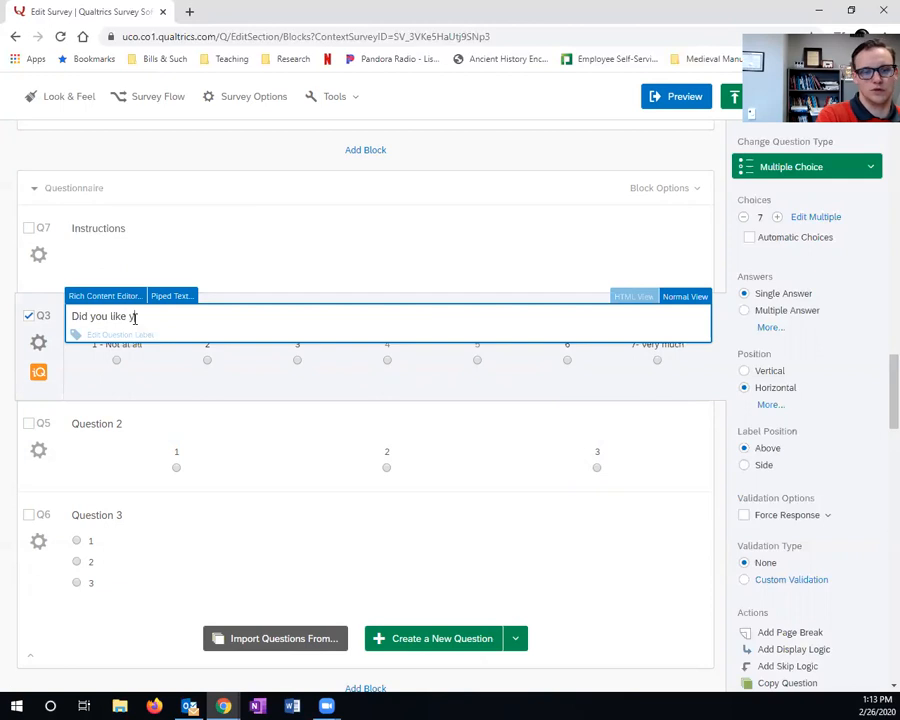
type("our supper las")
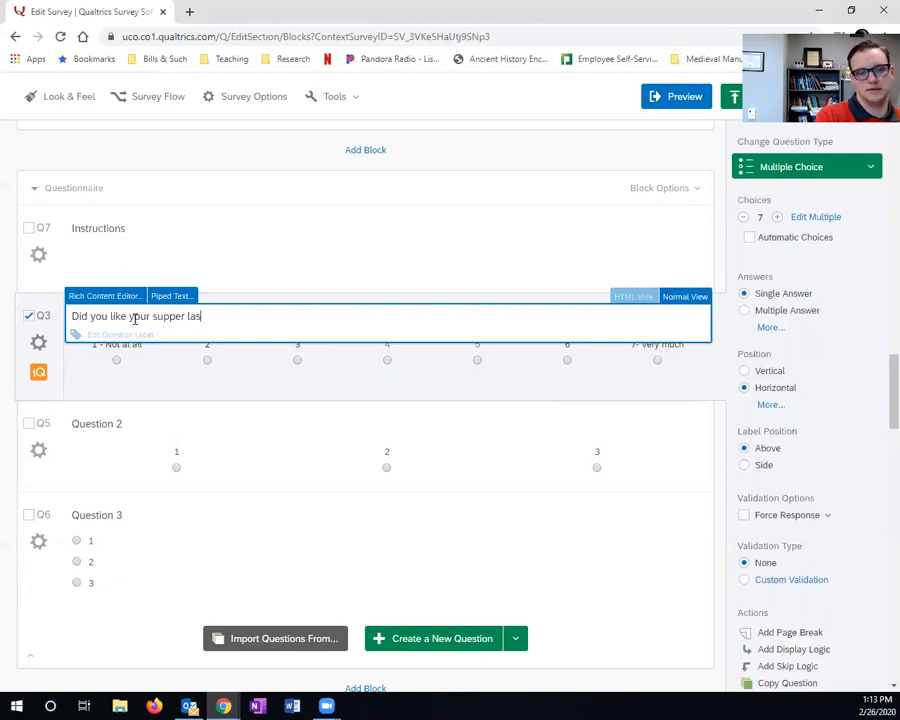
type("t night?")
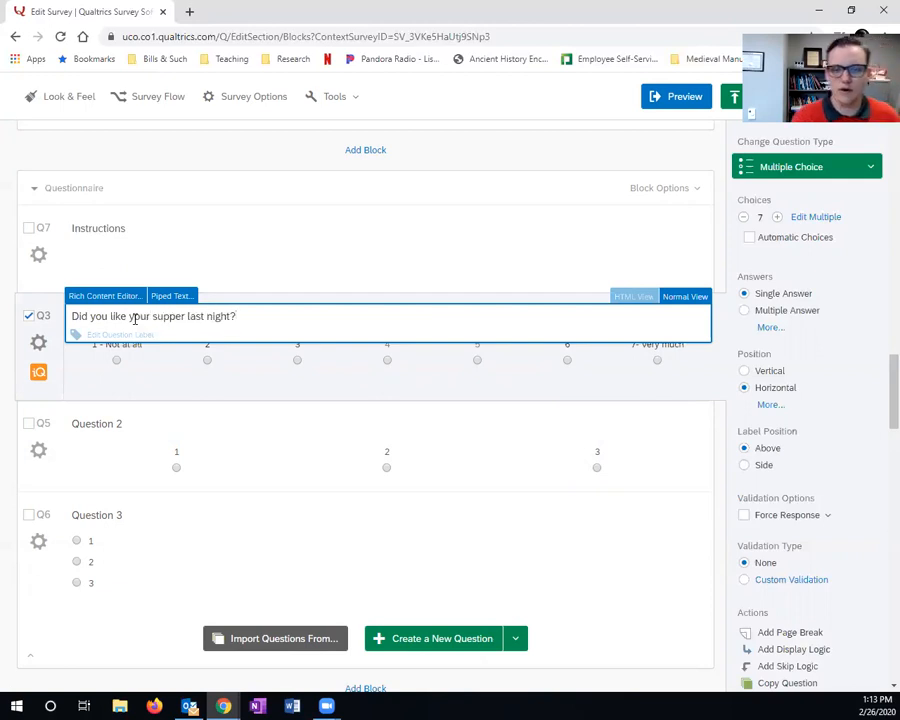
left_click(352, 399)
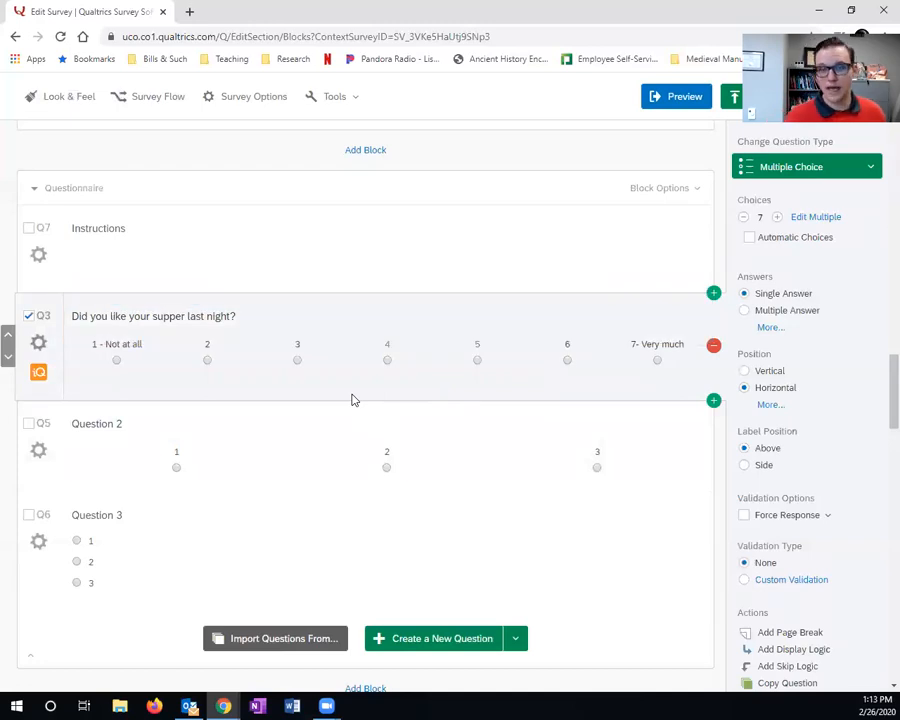
Open the supper question's text in the Rich Content Editor with the extended formatting tools shown, and delete the text.
left_click(240, 316)
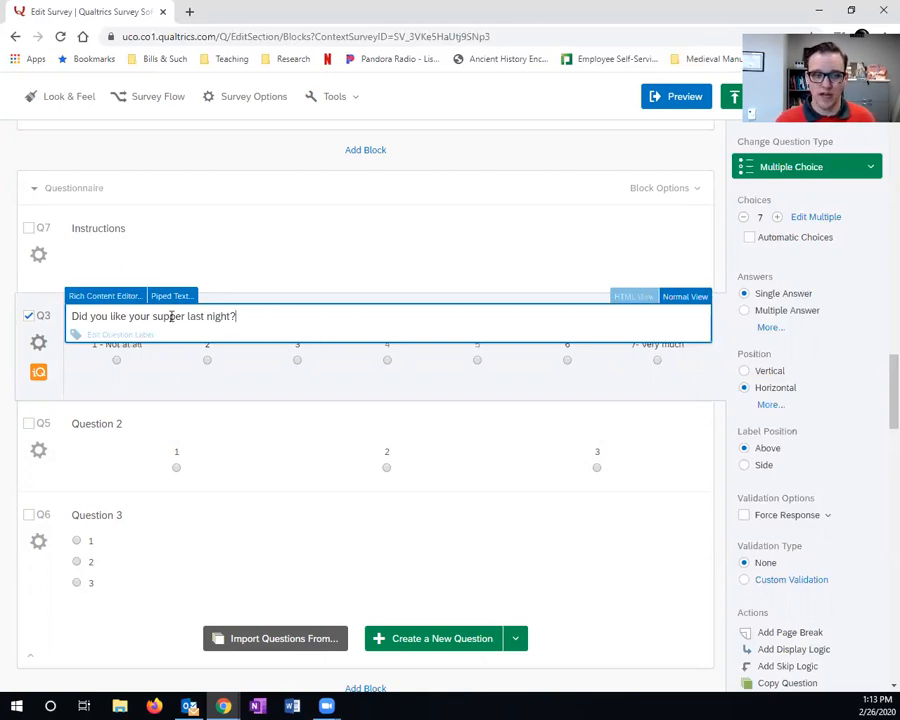
left_click(101, 297)
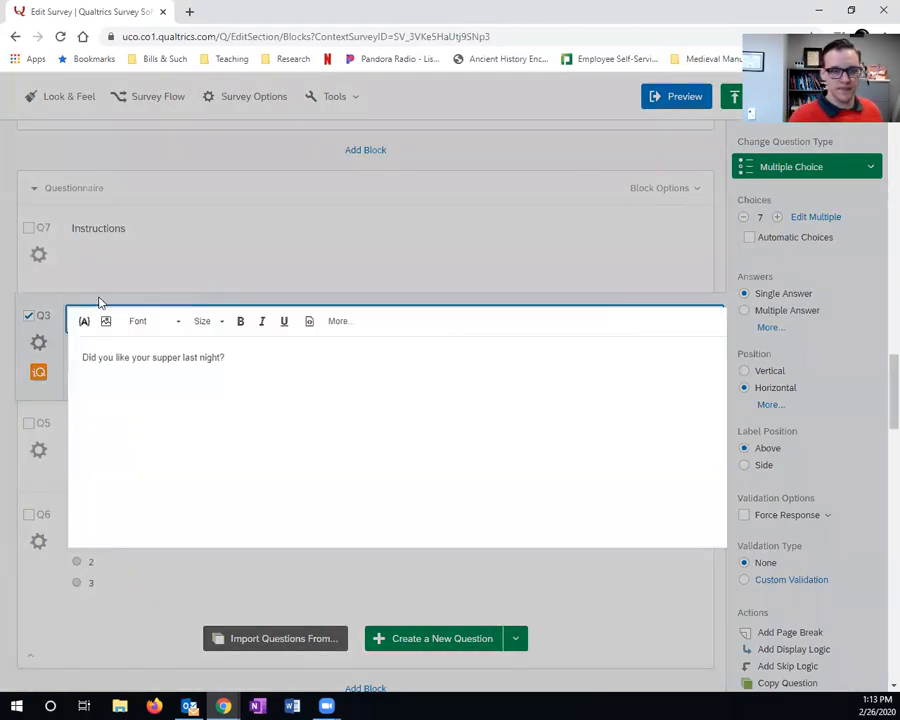
left_click(343, 324)
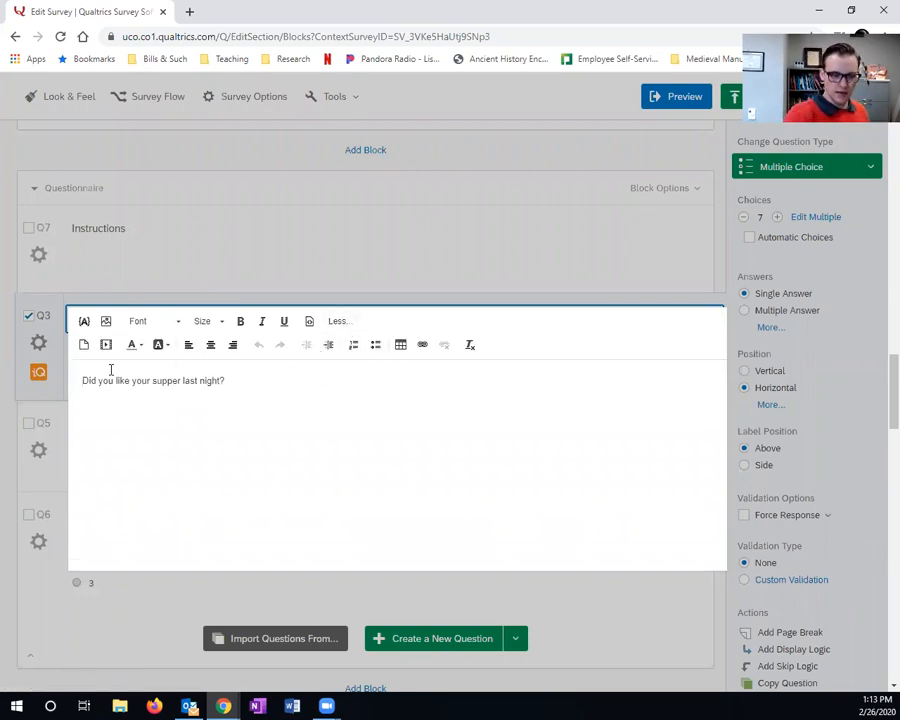
key("Return")
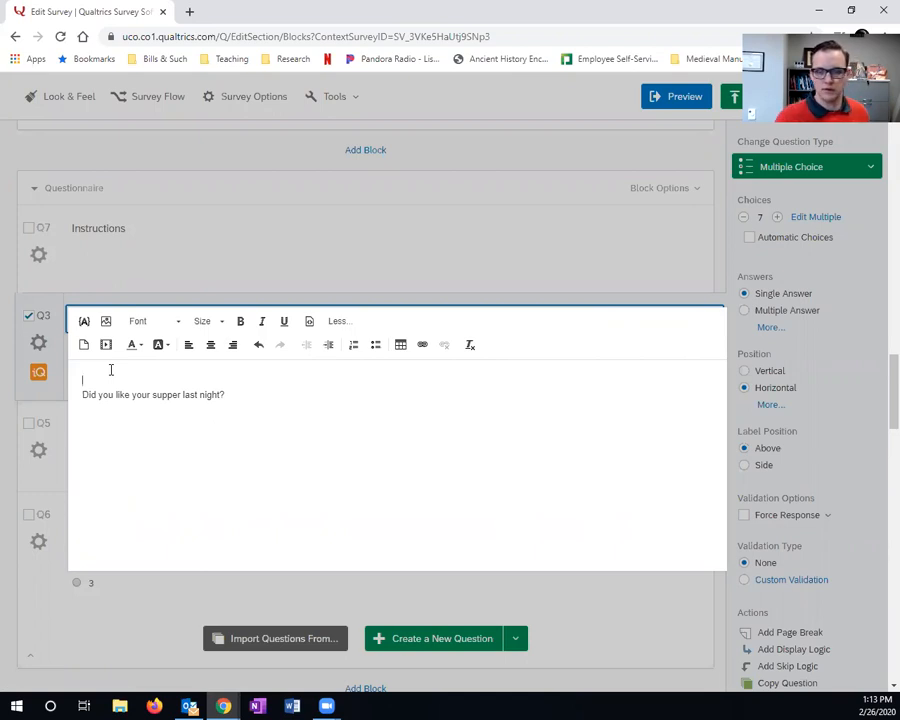
left_click_drag(235, 396, 80, 396)
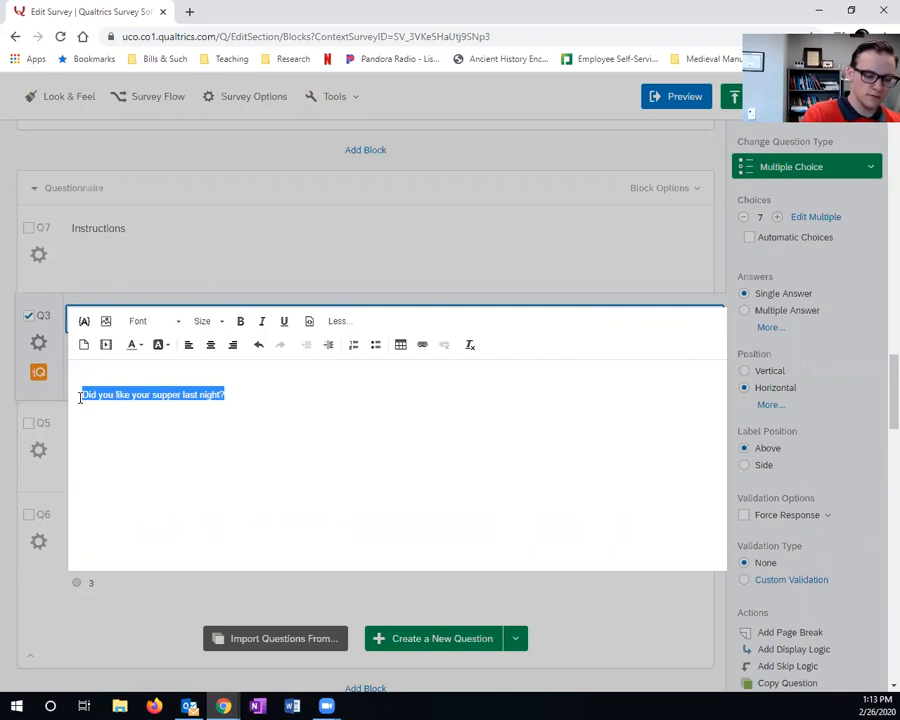
key("BackSpace")
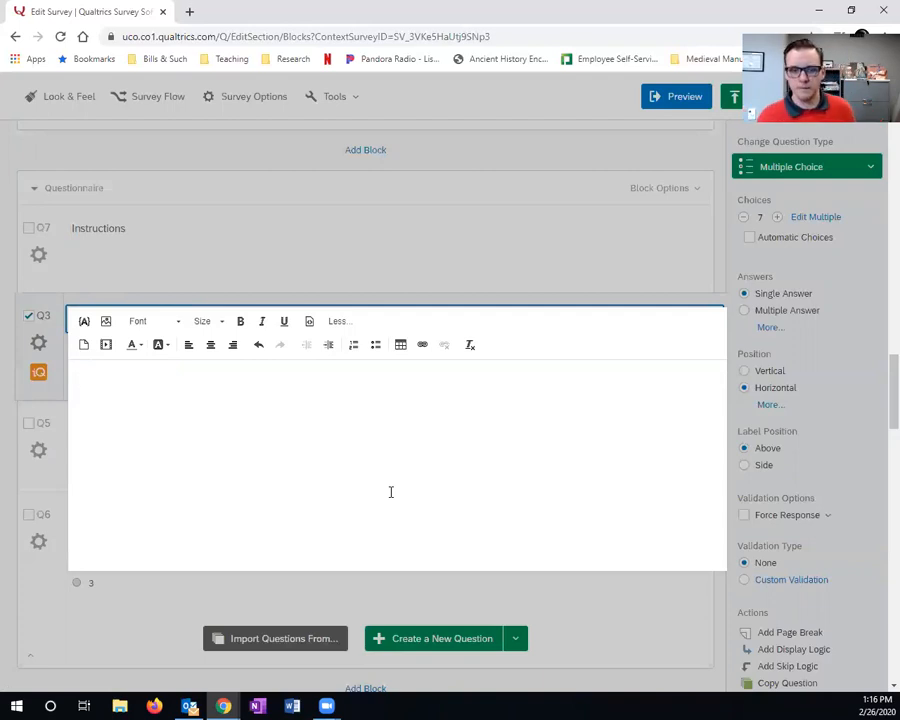
left_click(628, 304)
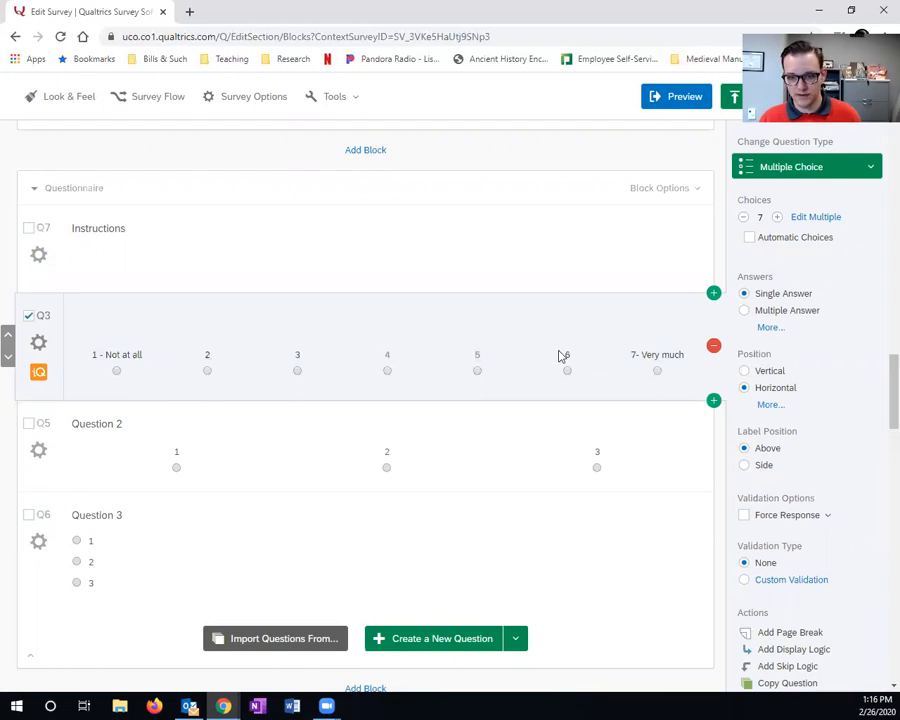
Enter "Question 1" as the text of the emptied seven-point question.
left_click(166, 333)
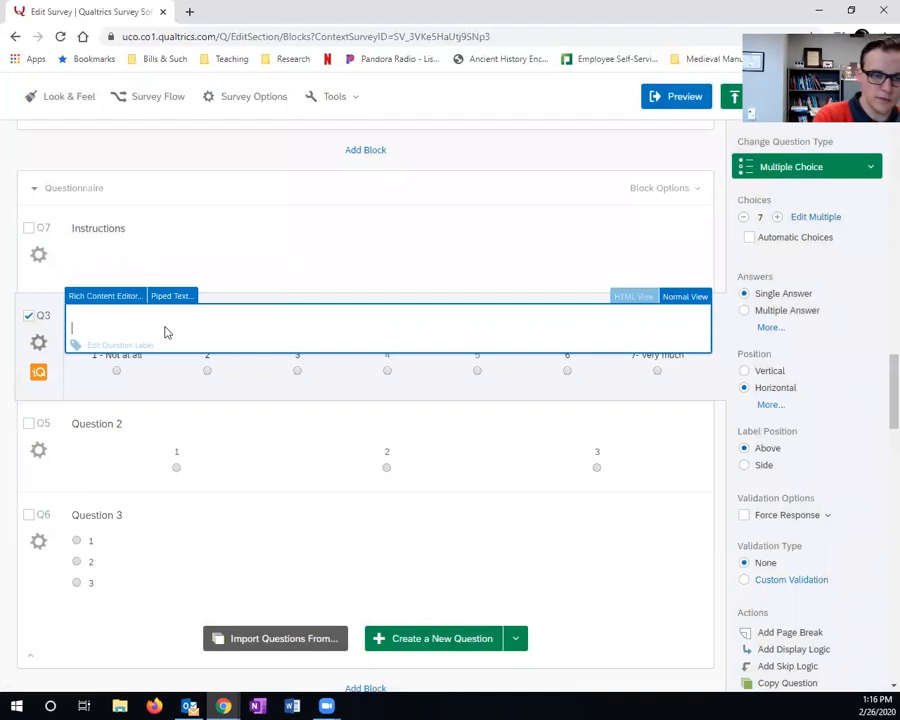
type("Qle")
key("BackSpace")
key("BackSpace")
type("uestion ")
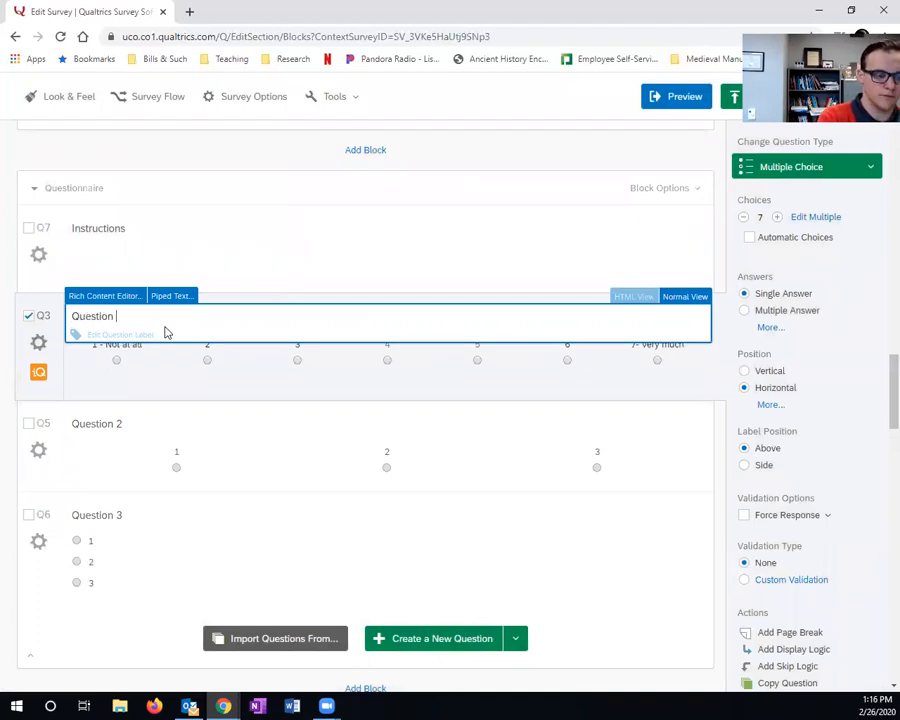
type("1")
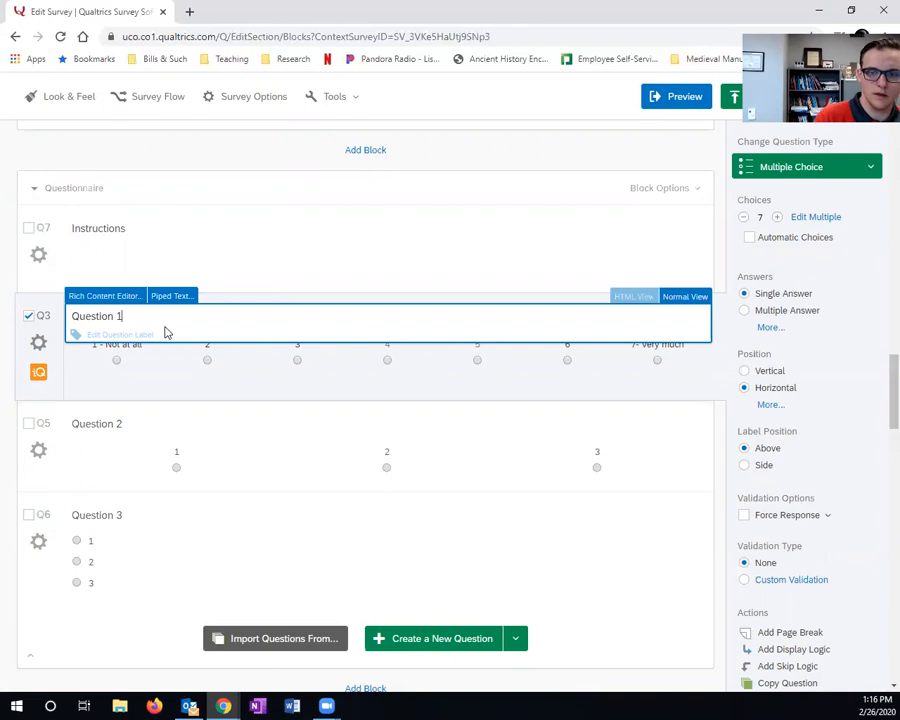
left_click(600, 376)
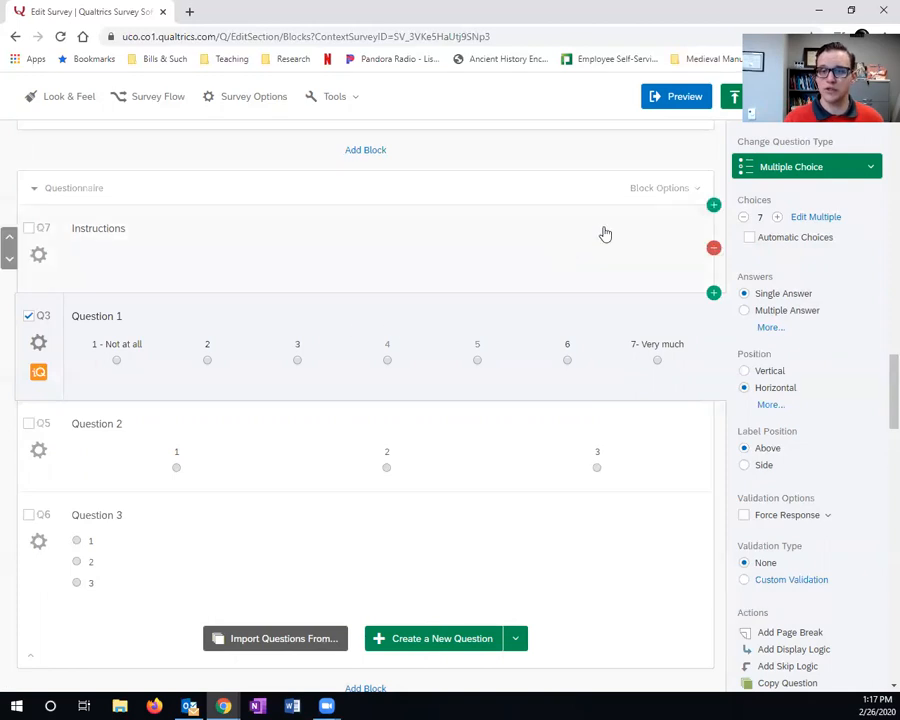
Open the Questionnaire block's question randomization settings and set up Advanced Randomization.
left_click(697, 192)
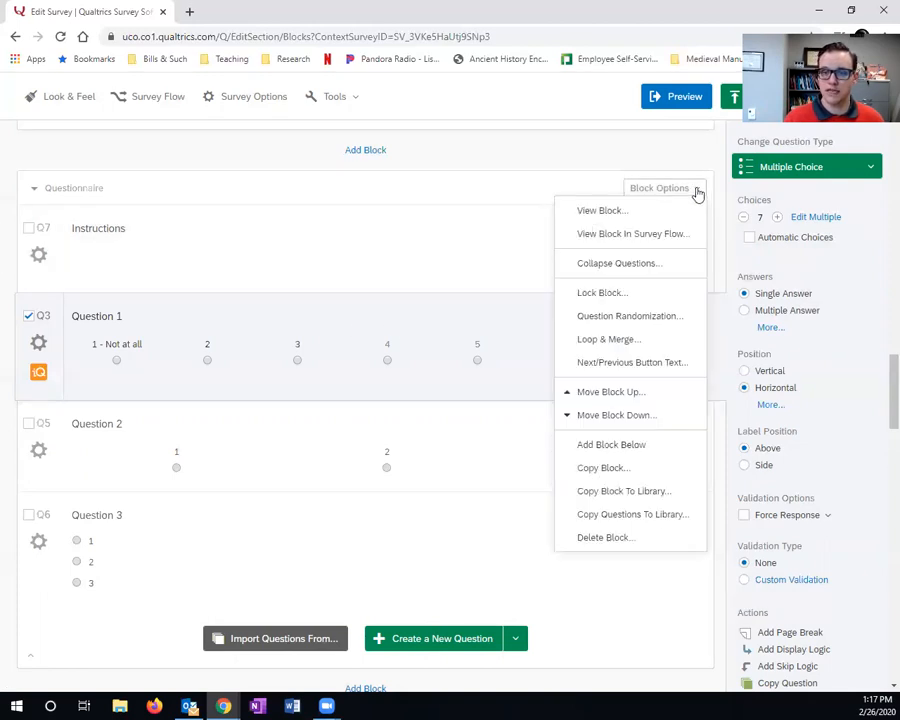
left_click(590, 191)
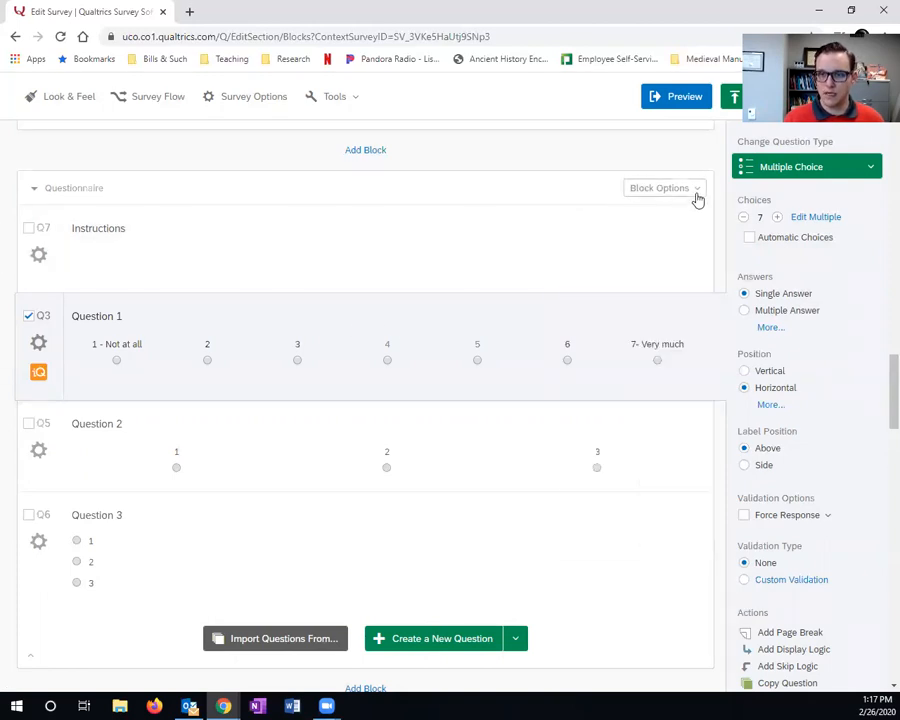
left_click(697, 191)
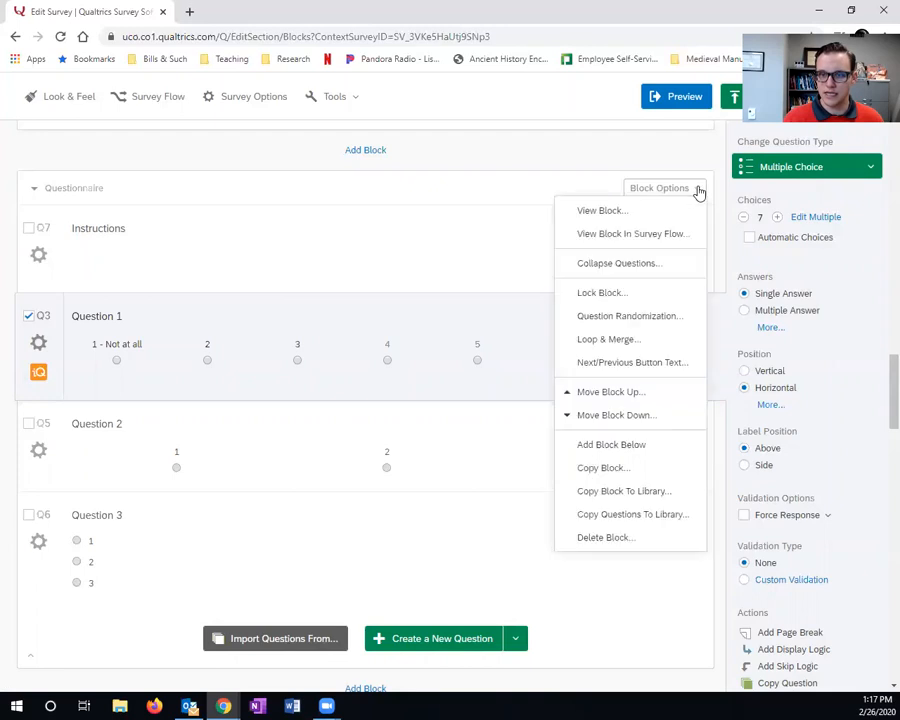
left_click(659, 316)
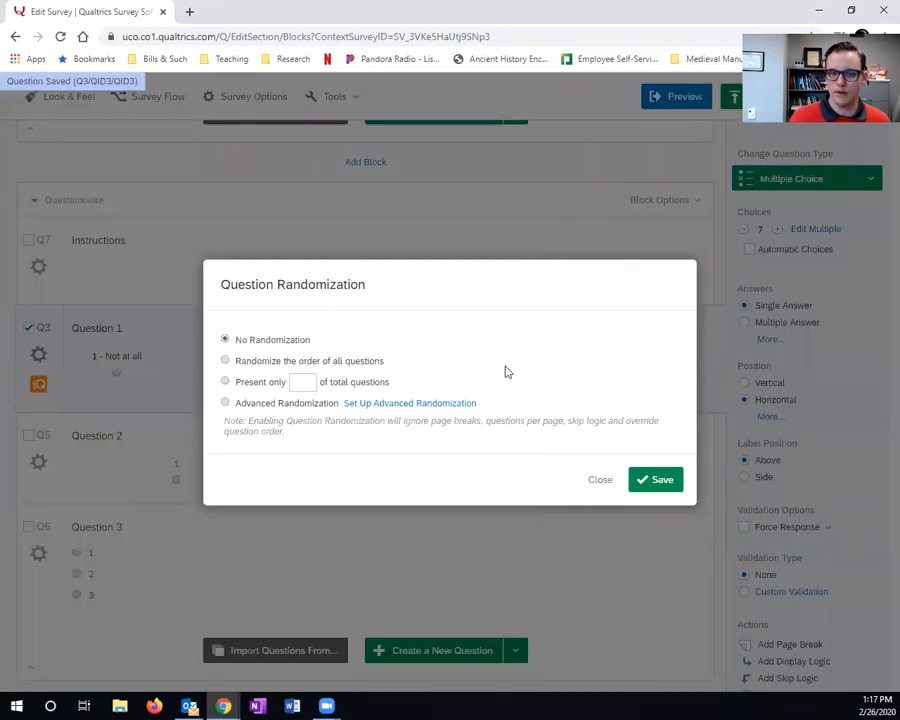
left_click(226, 361)
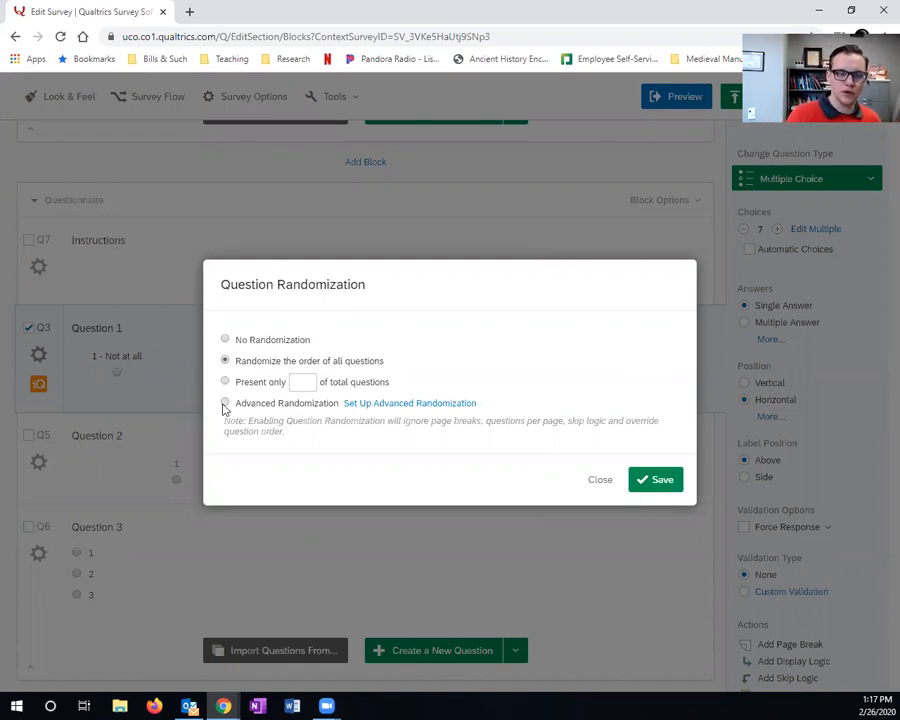
left_click(225, 404)
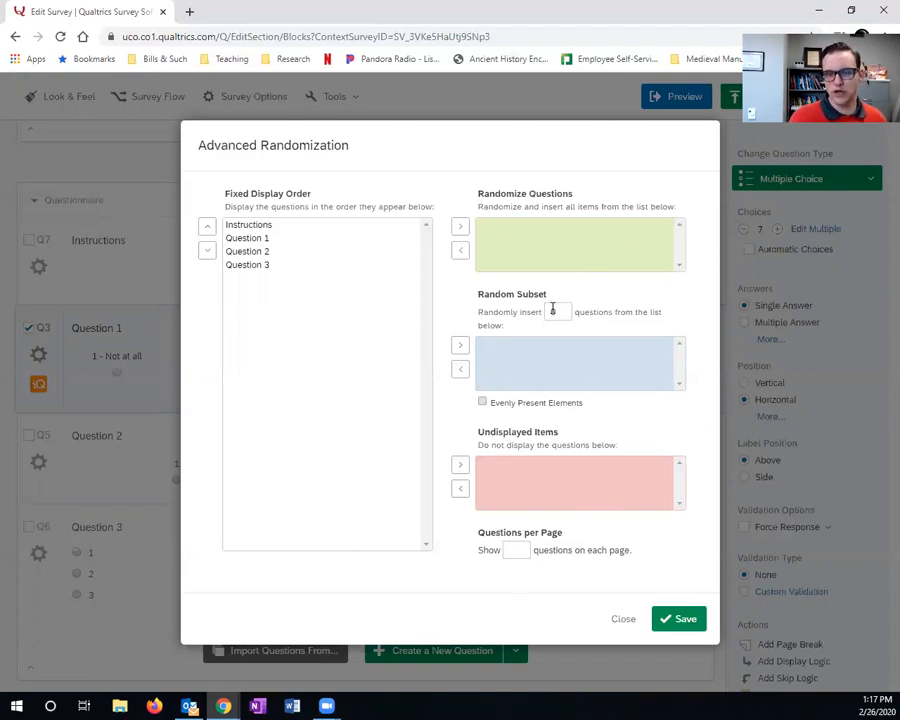
Put Question 1, Question 2 and Question 3 in the randomized set, leaving Instructions in fixed order, and save the randomization.
left_click(257, 240)
left_click(267, 265, "shift")
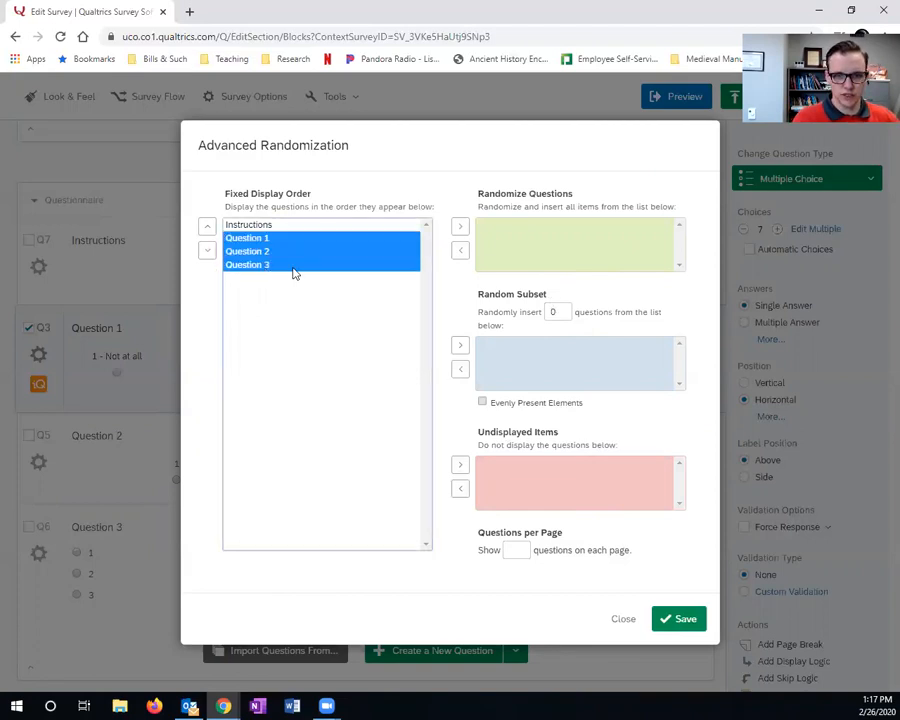
left_click(461, 226)
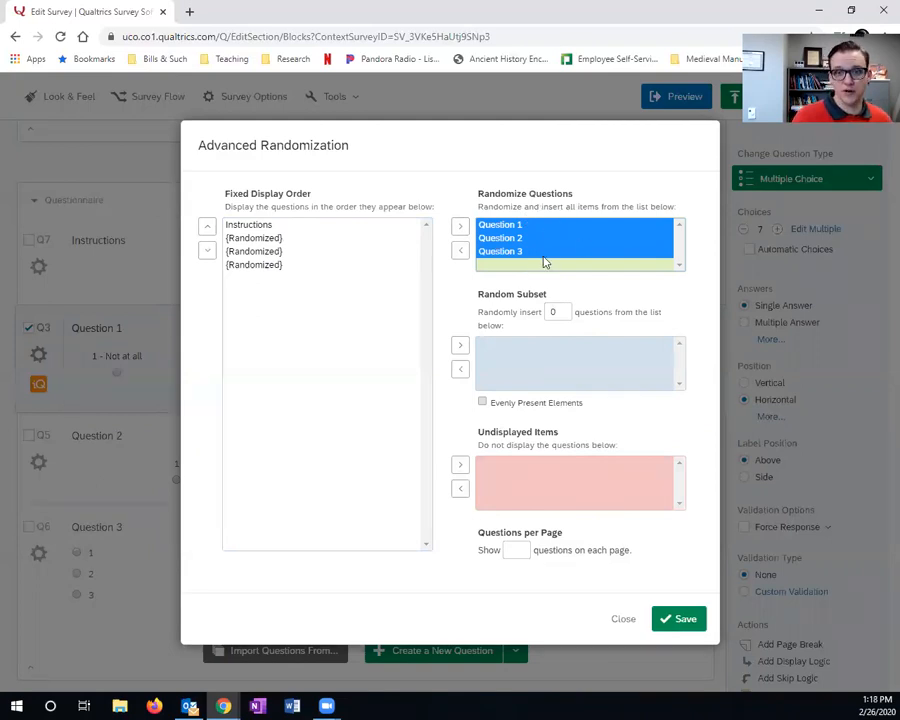
left_click(681, 621)
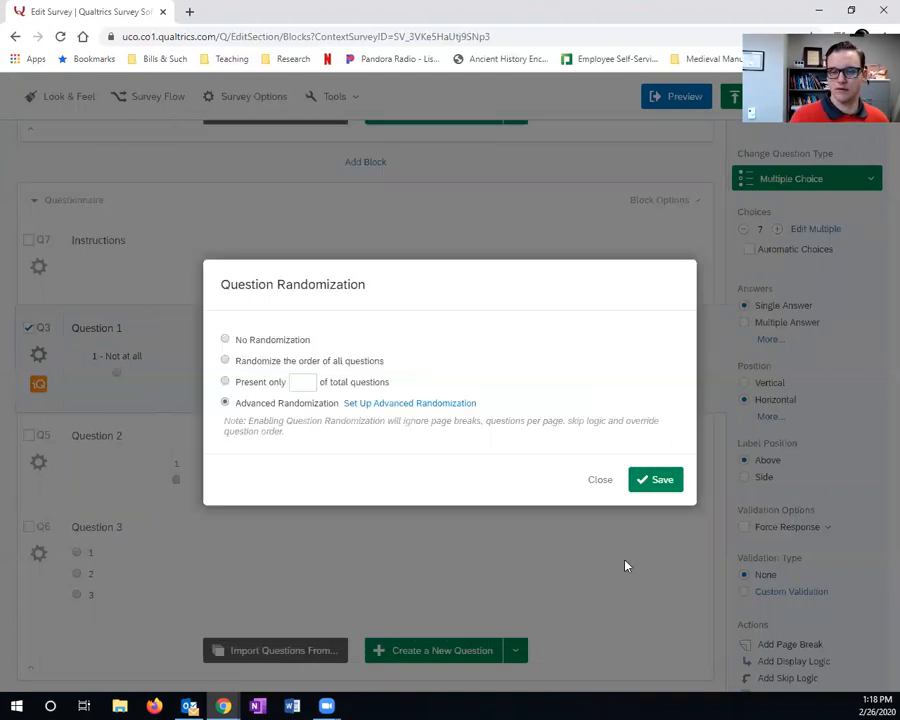
left_click(643, 481)
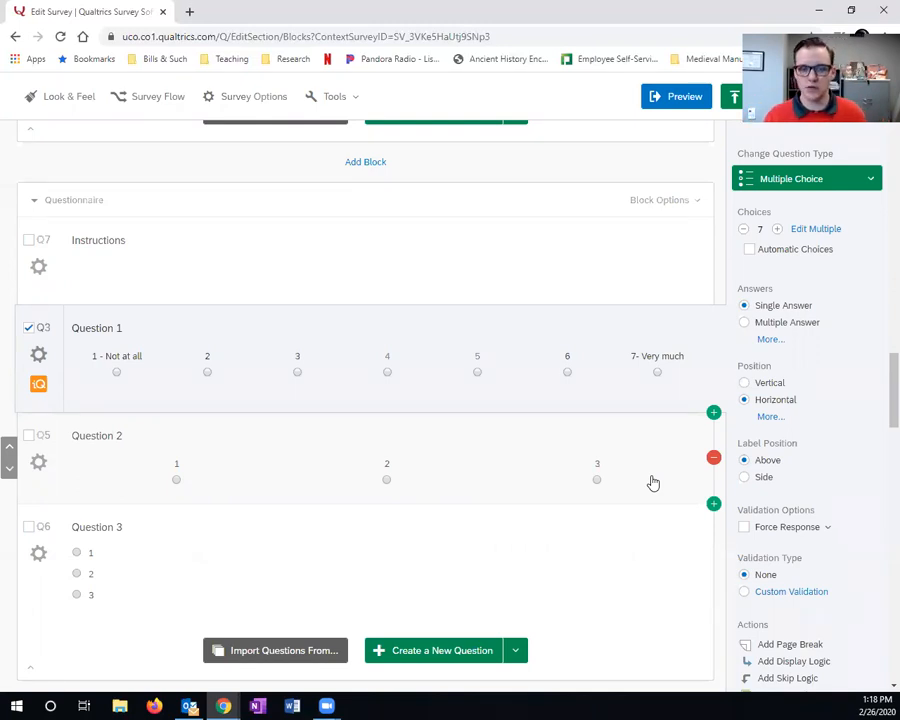
Review the writing prompts of the Rejection Condition and Control Condition blocks and the Consent Block's questions.
scroll(518, 427, "up", 15)
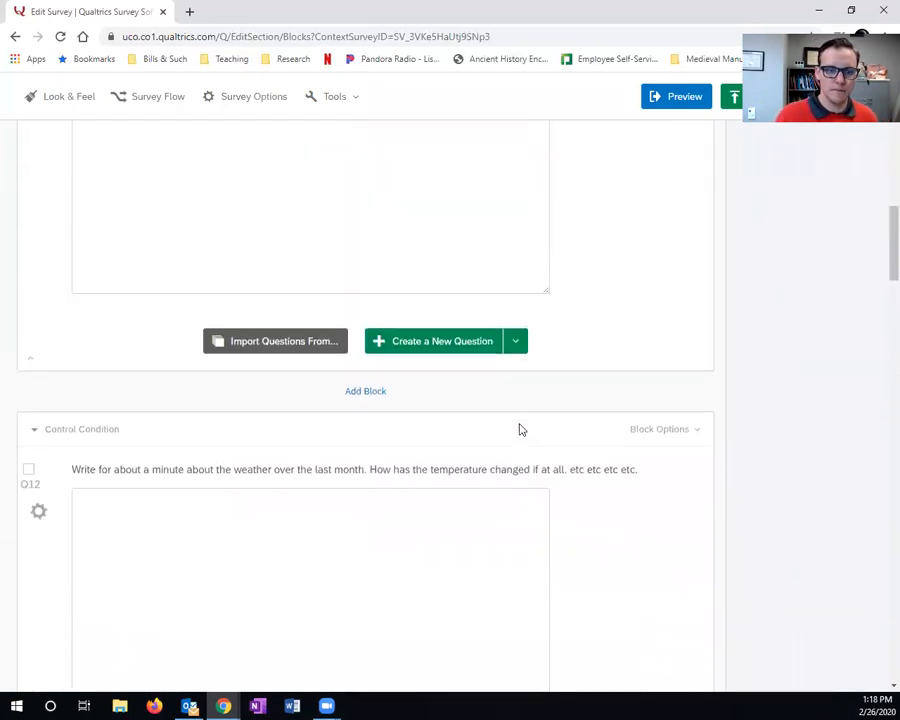
scroll(518, 429, "up", 3)
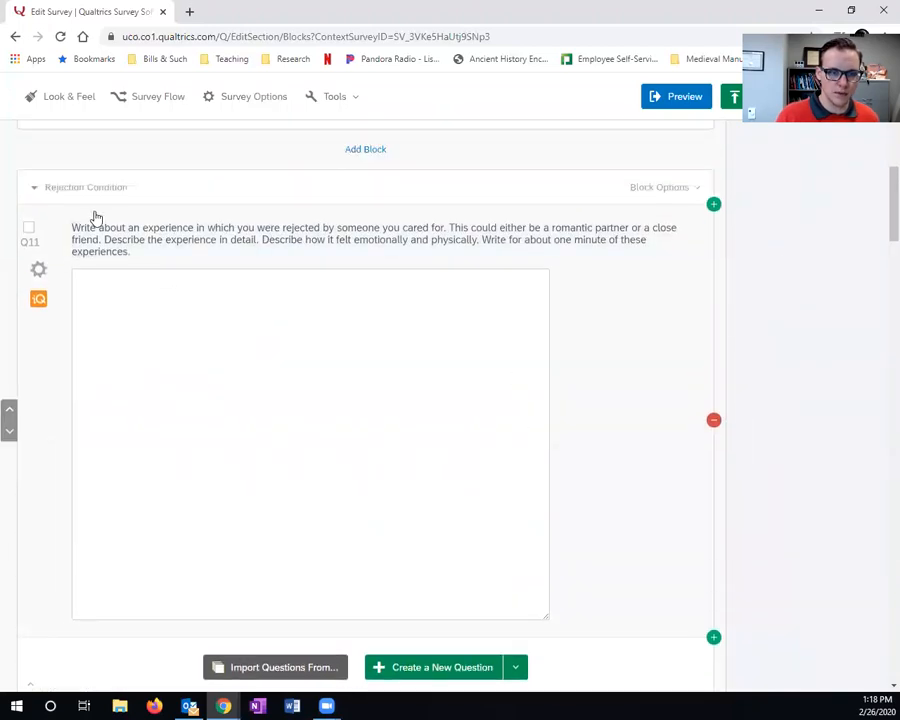
scroll(187, 425, "down", 4)
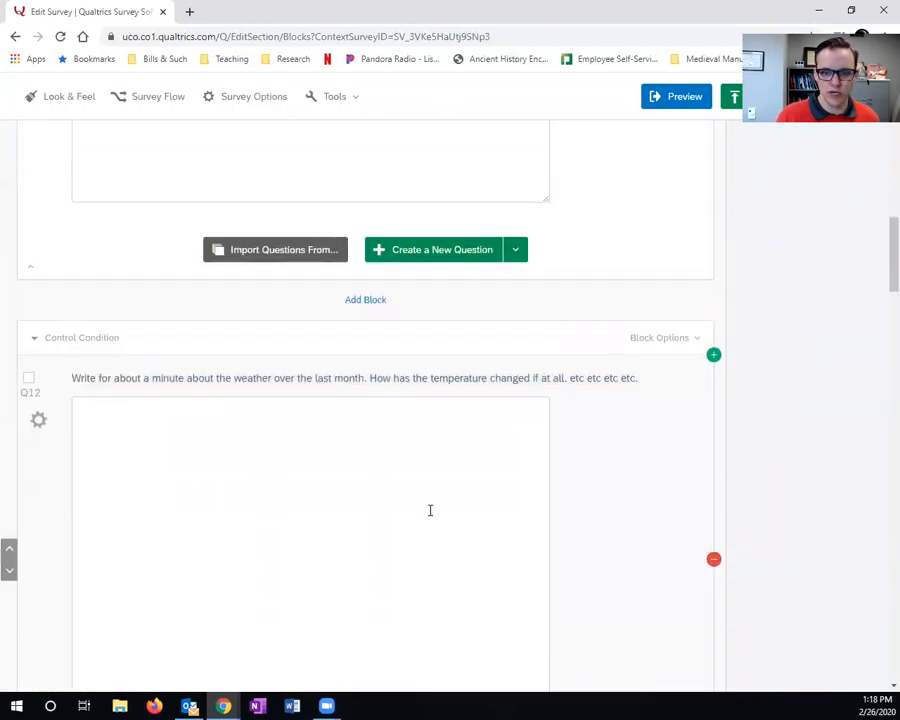
scroll(430, 510, "up", 4)
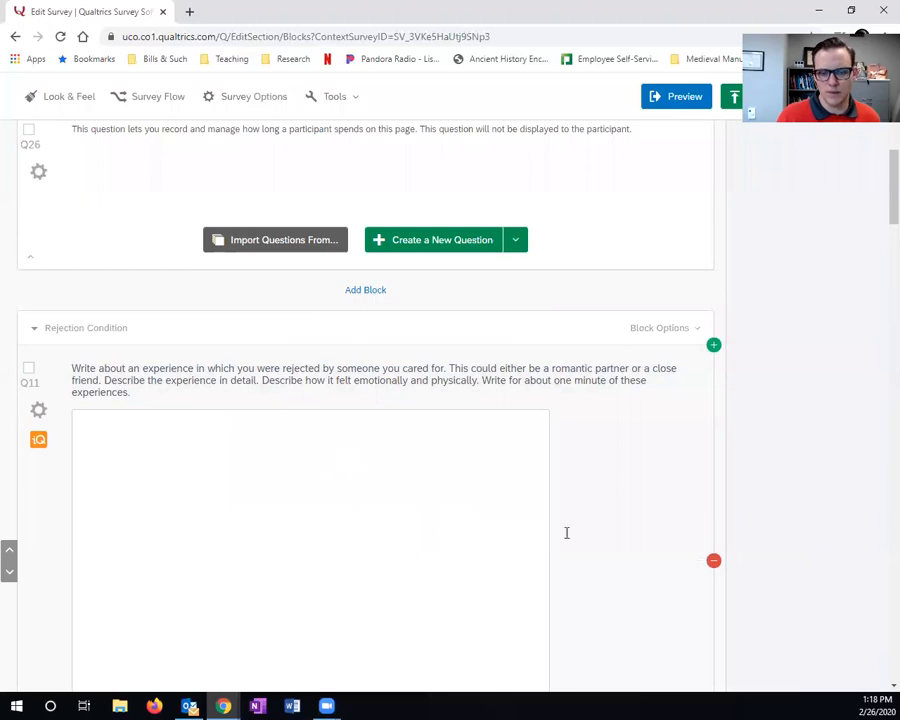
scroll(469, 558, "down", 6)
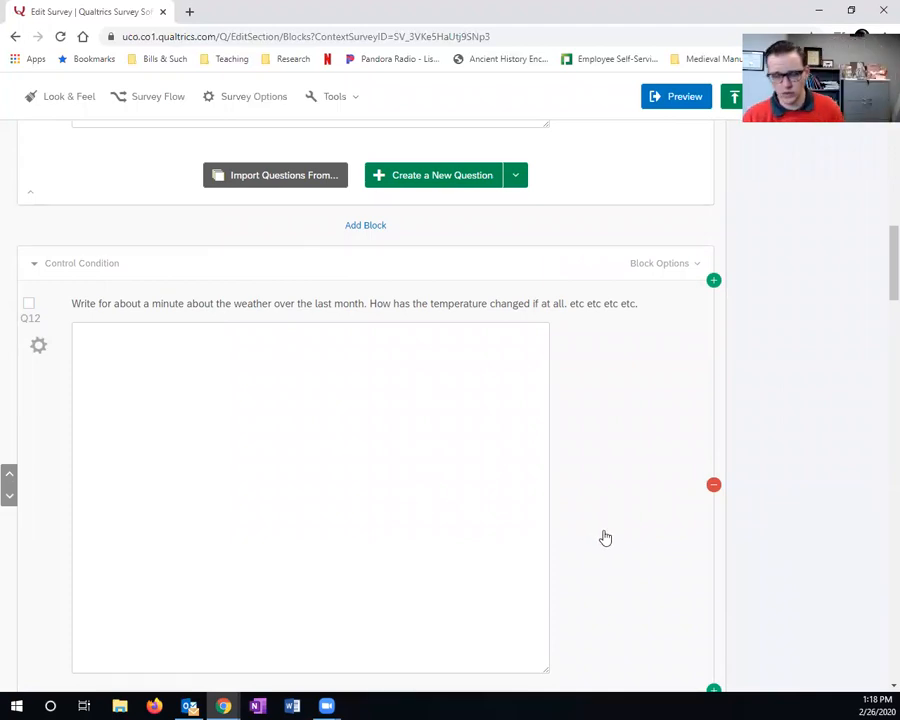
scroll(462, 562, "up", 15)
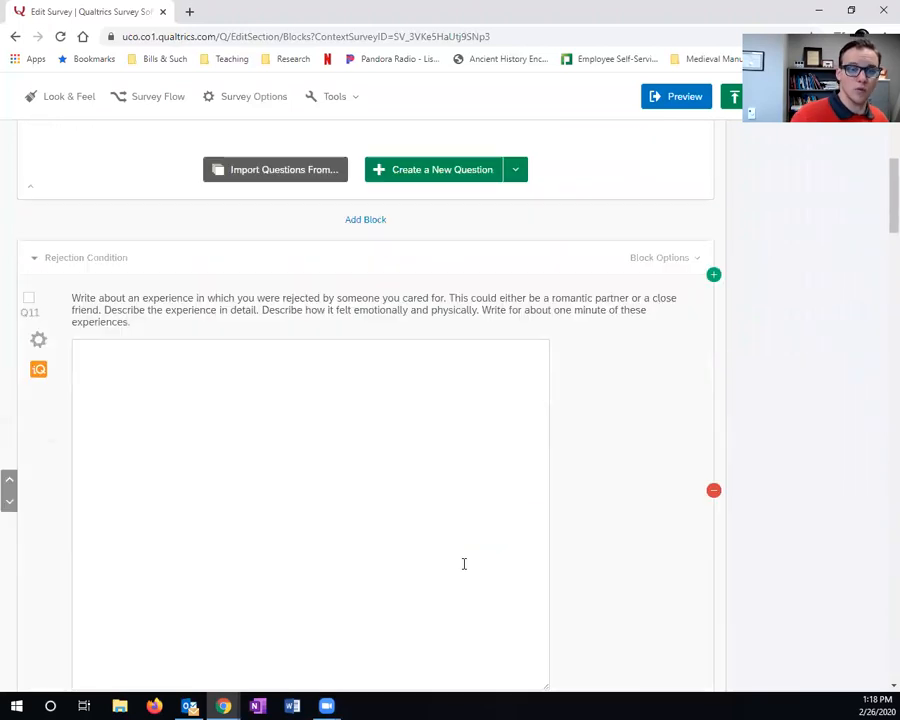
scroll(477, 572, "up", 2)
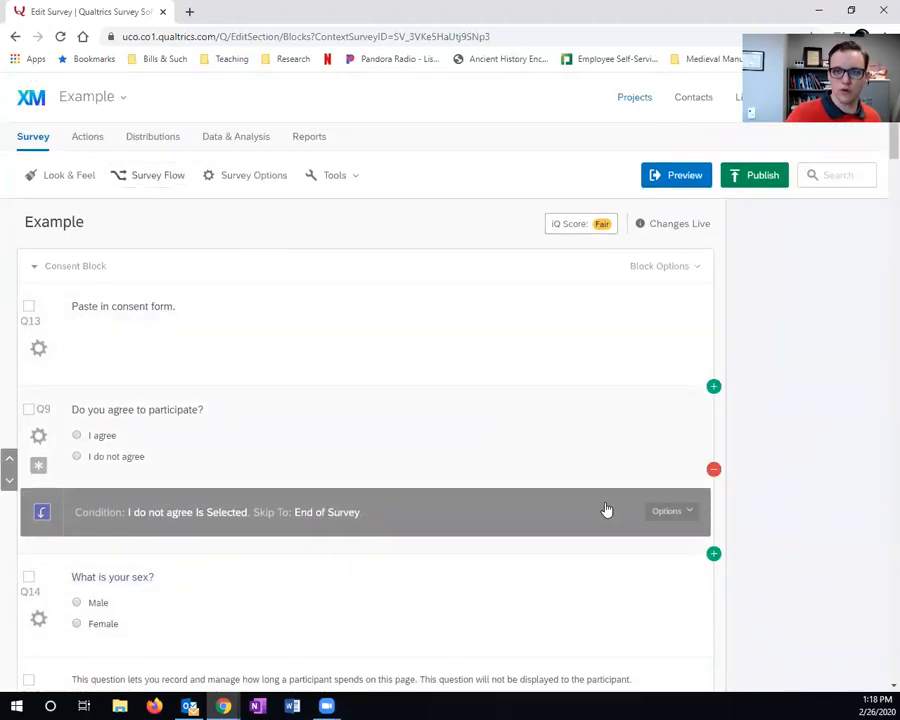
scroll(880, 152, "down", 1)
scroll(880, 152, "down", 3)
scroll(878, 195, "up", 4)
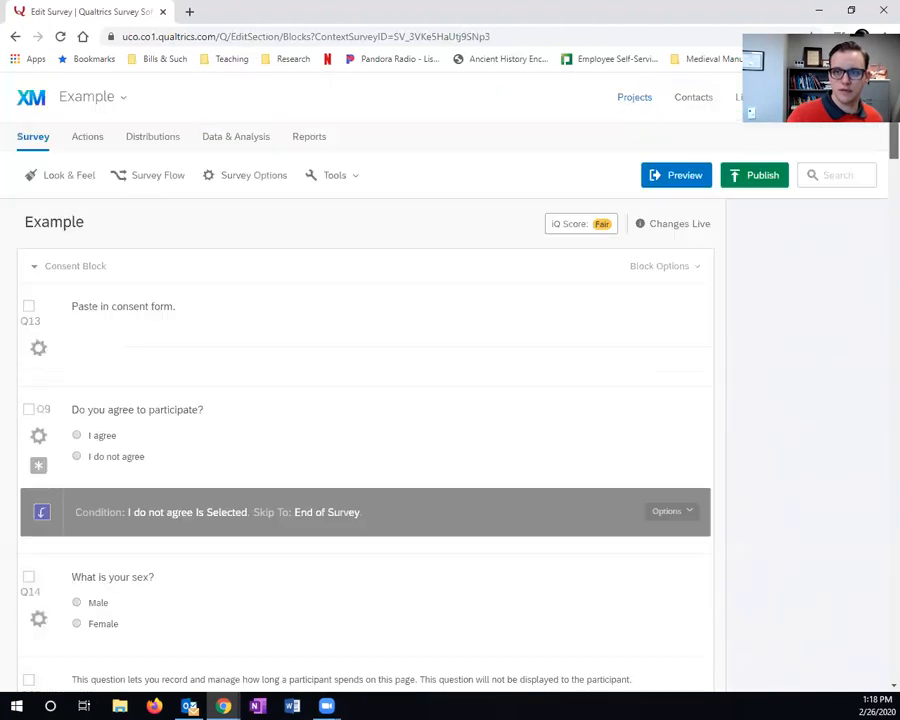
In the Survey Flow, move the Control Condition and Rejection Condition blocks out of the randomizer and delete the empty randomizer.
left_click(129, 182)
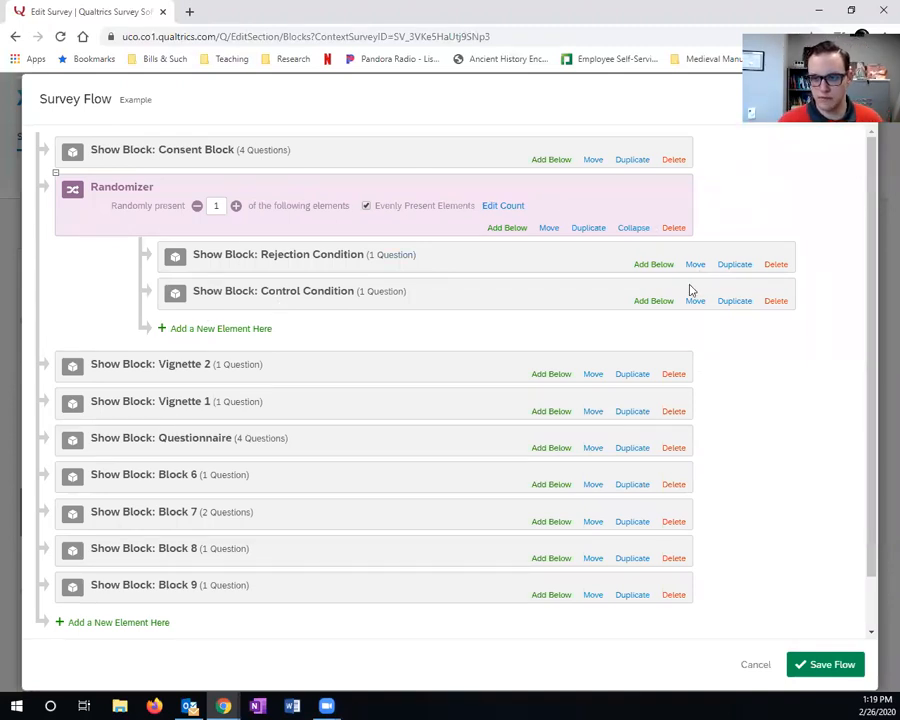
left_click_drag(697, 300, 558, 356)
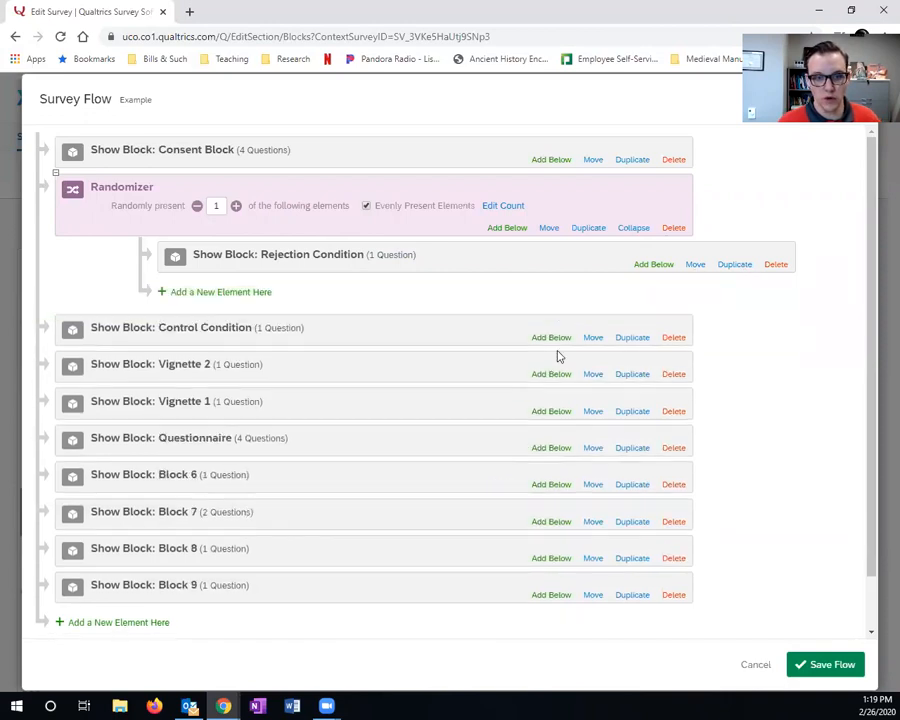
left_click_drag(697, 264, 579, 305)
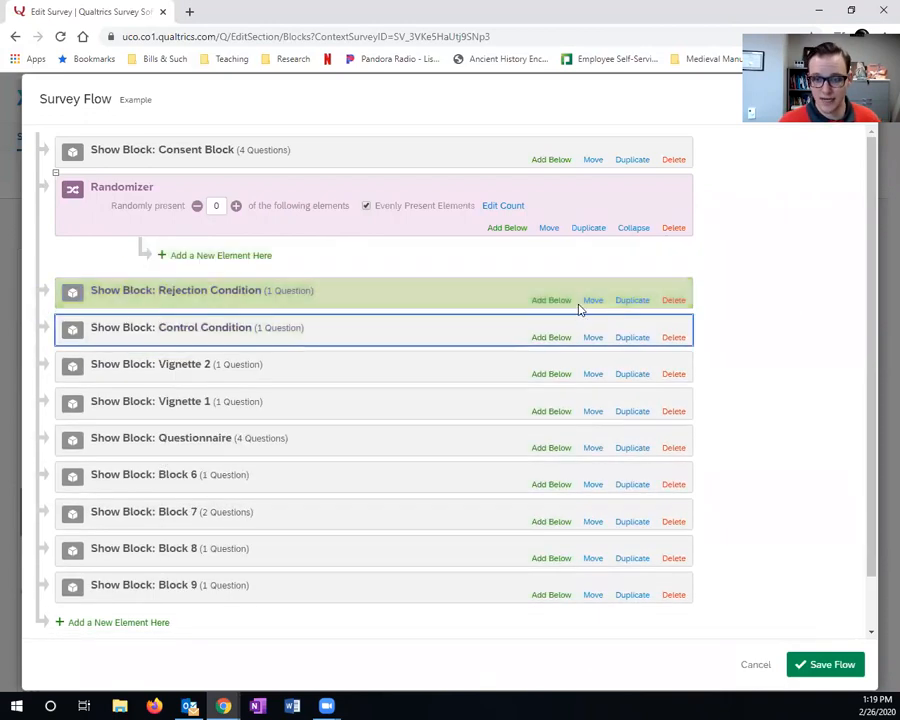
left_click(667, 229)
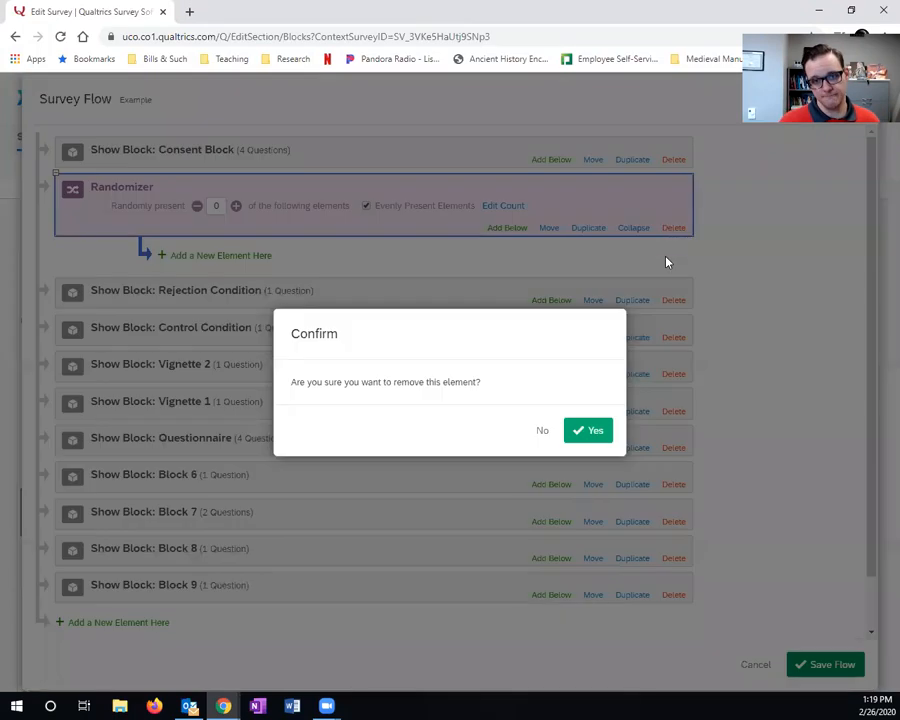
left_click(603, 435)
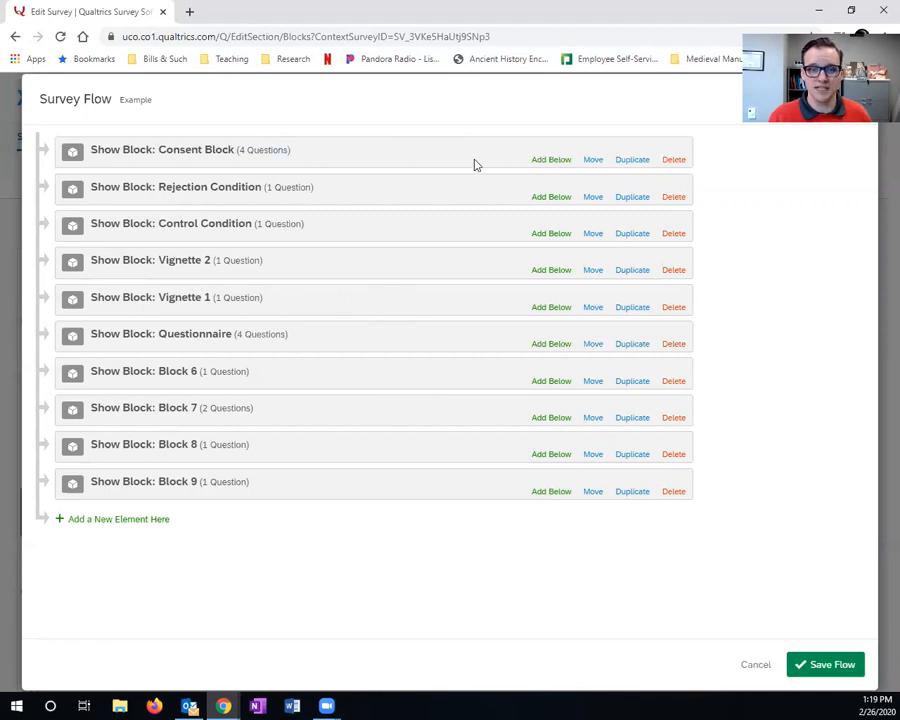
Add a randomizer below the Consent Block containing Rejection Condition and Control Condition, randomly presenting 1 element with even presentation.
left_click(548, 161)
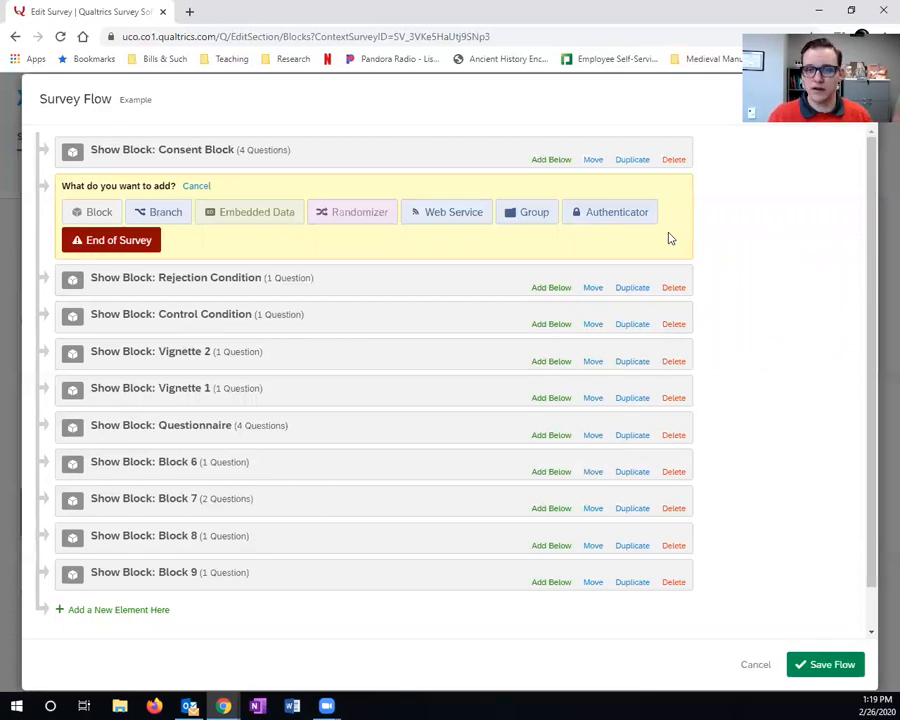
left_click(377, 224)
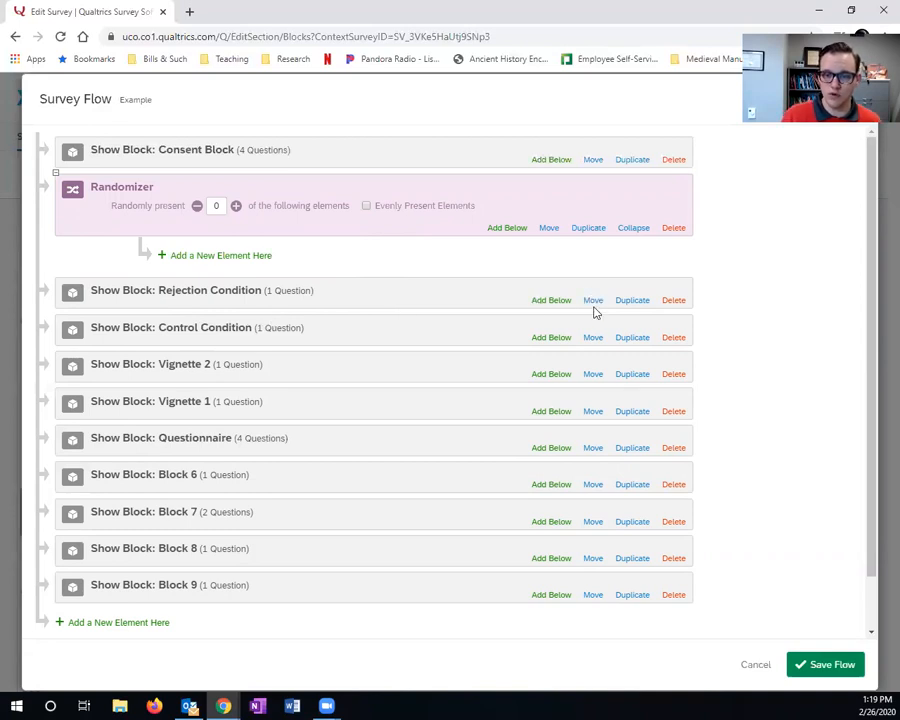
left_click_drag(593, 301, 666, 262)
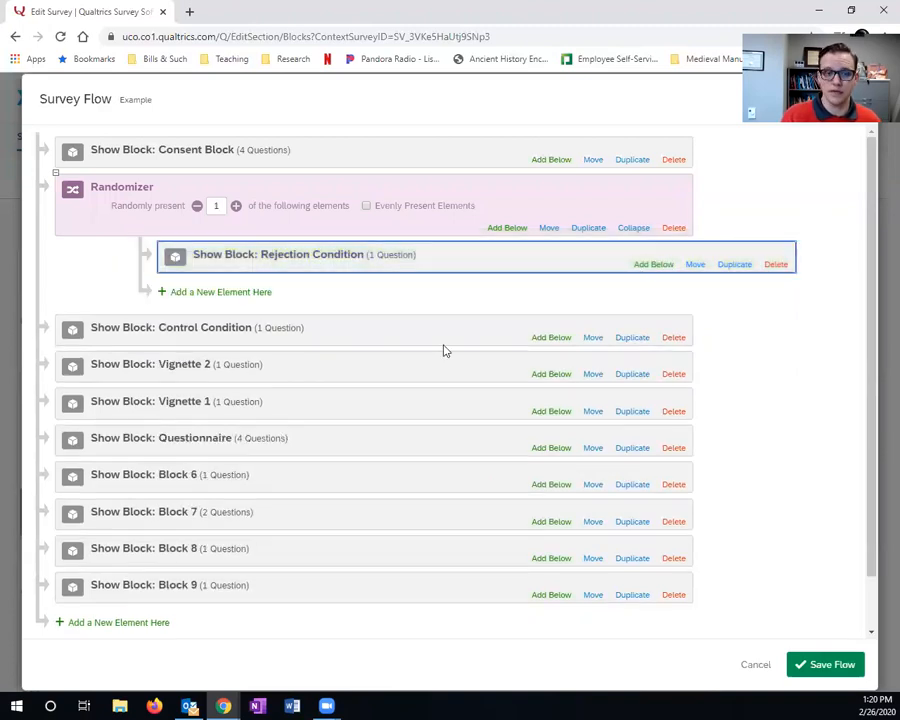
left_click_drag(593, 337, 677, 302)
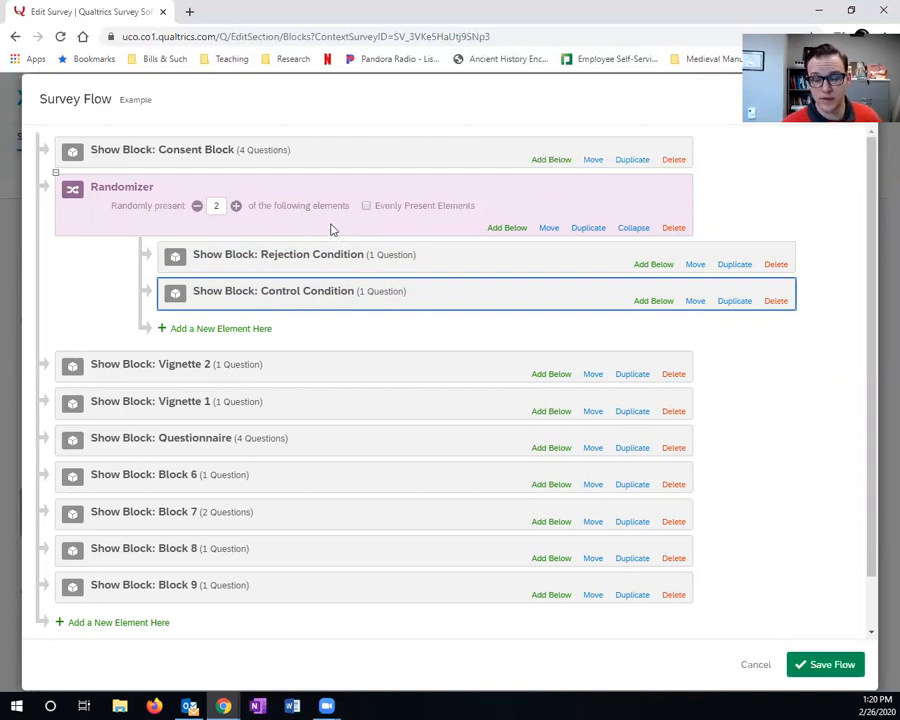
left_click(198, 206)
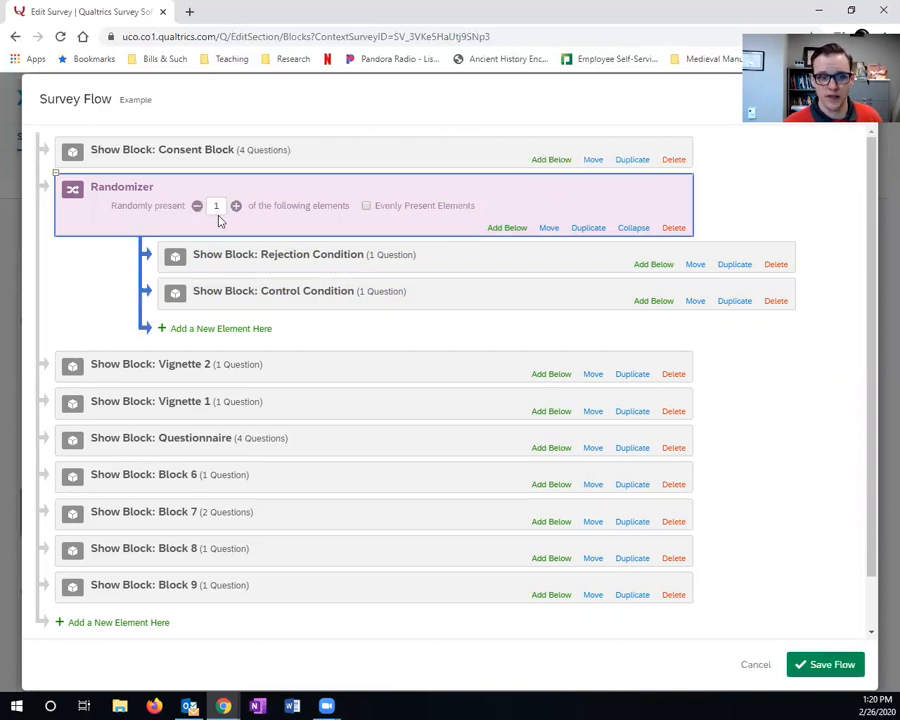
left_click(366, 206)
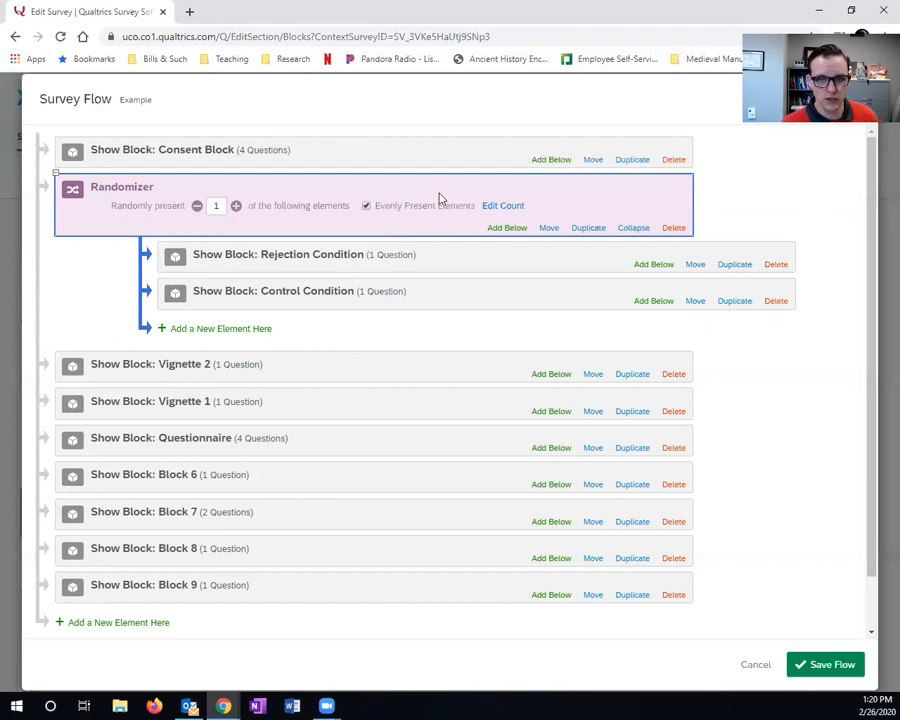
Add a second randomizer below the first one containing Vignette 1 and Vignette 2, randomly presenting 1 element with even presentation.
left_click(500, 229)
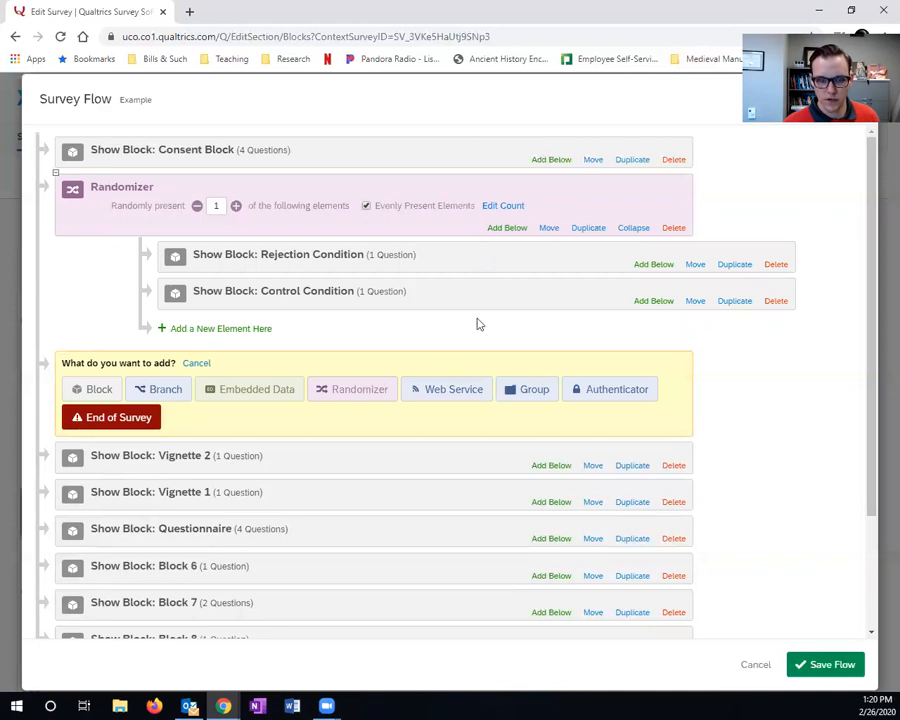
left_click(374, 389)
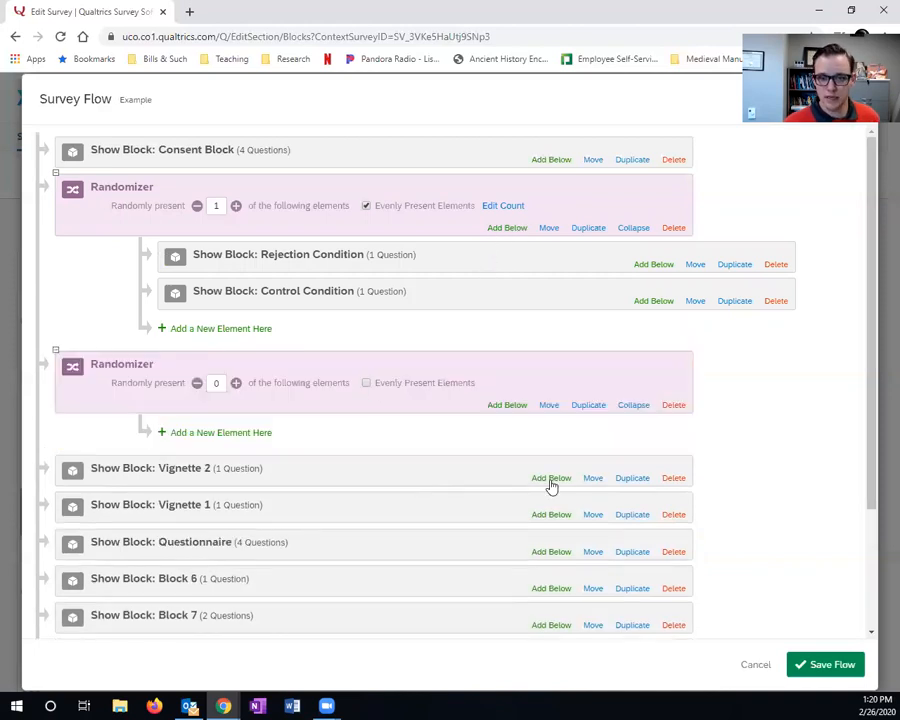
left_click_drag(593, 515, 638, 513)
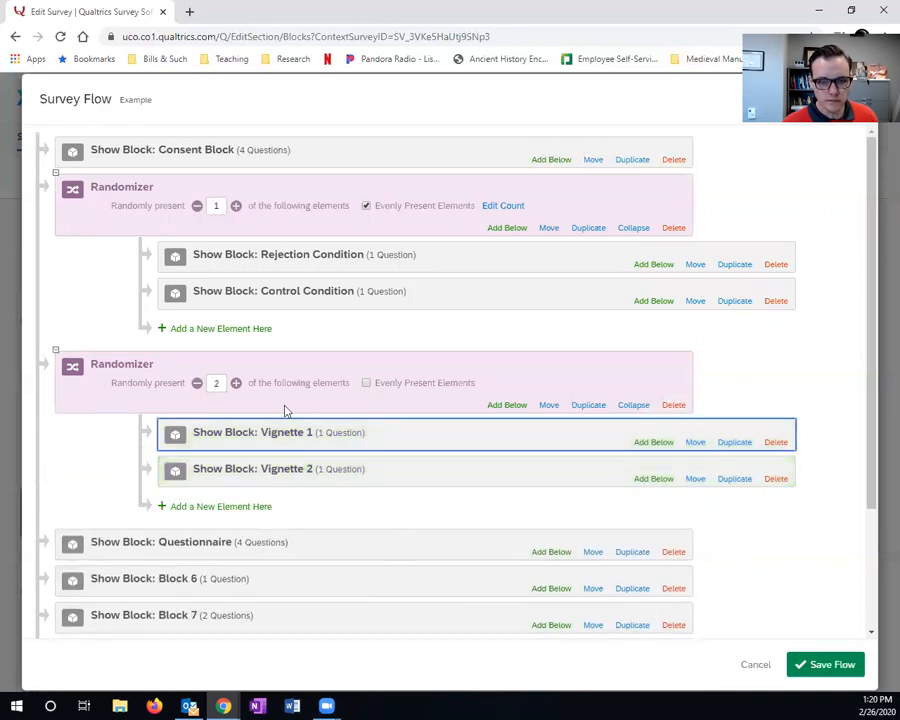
left_click(197, 383)
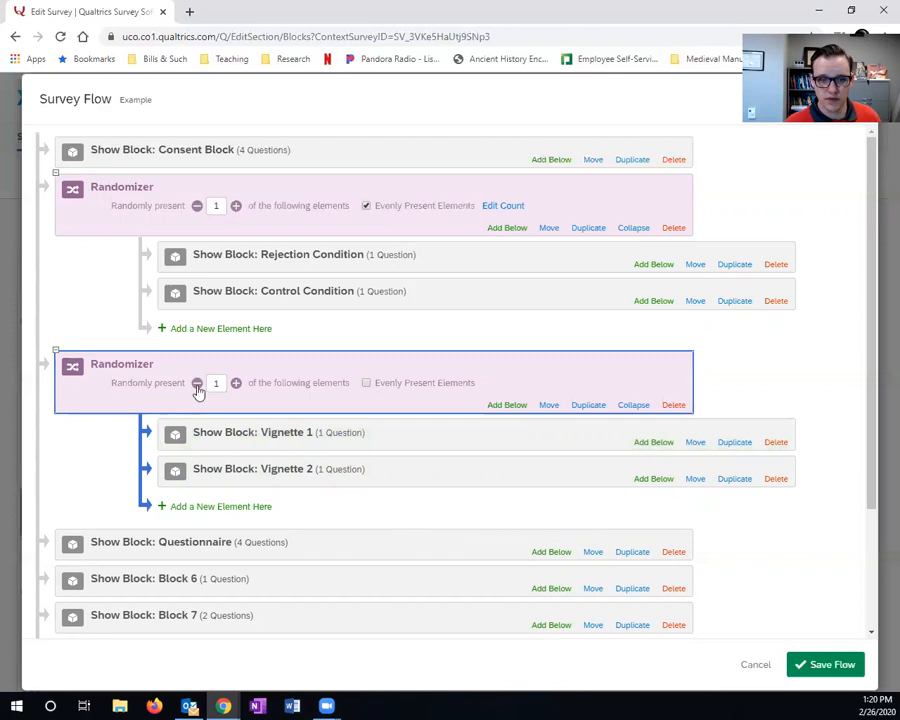
left_click(366, 384)
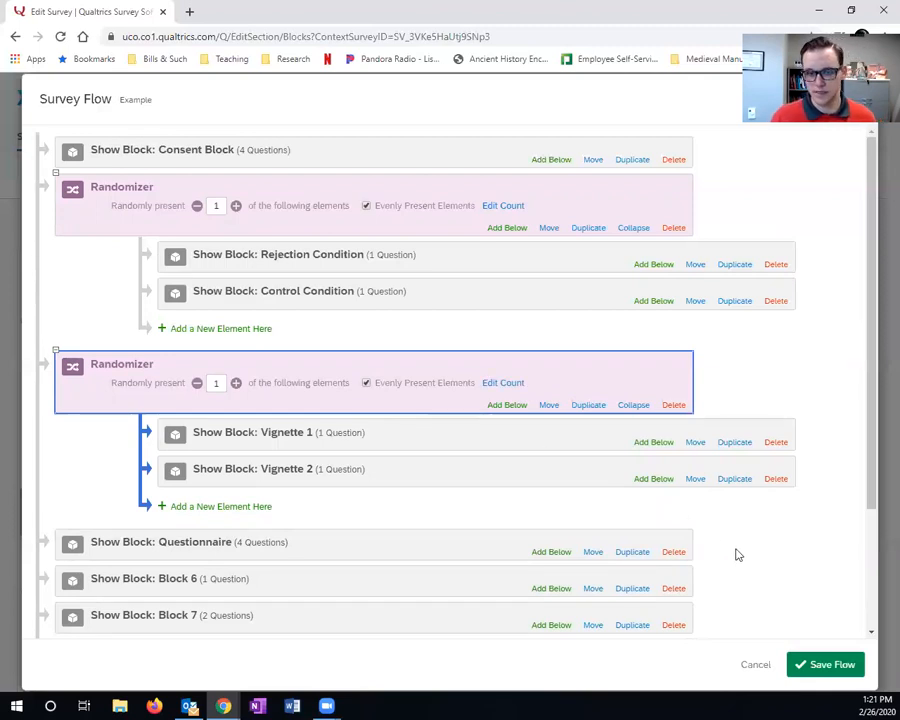
scroll(757, 553, "down", 3)
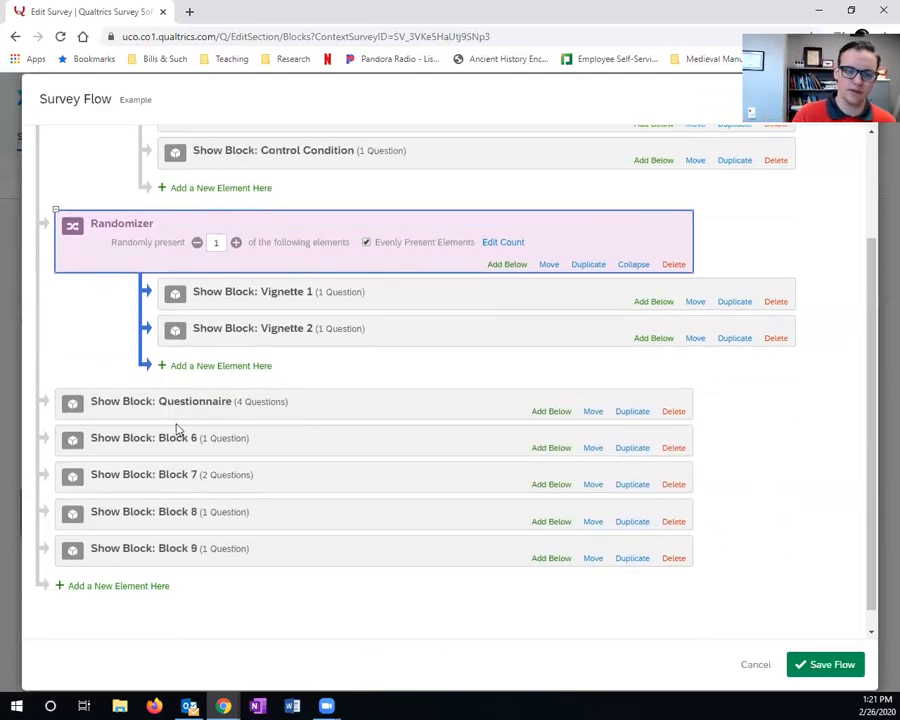
Review the order of the randomizers and blocks in the Survey Flow and save the flow.
scroll(728, 536, "up", 3)
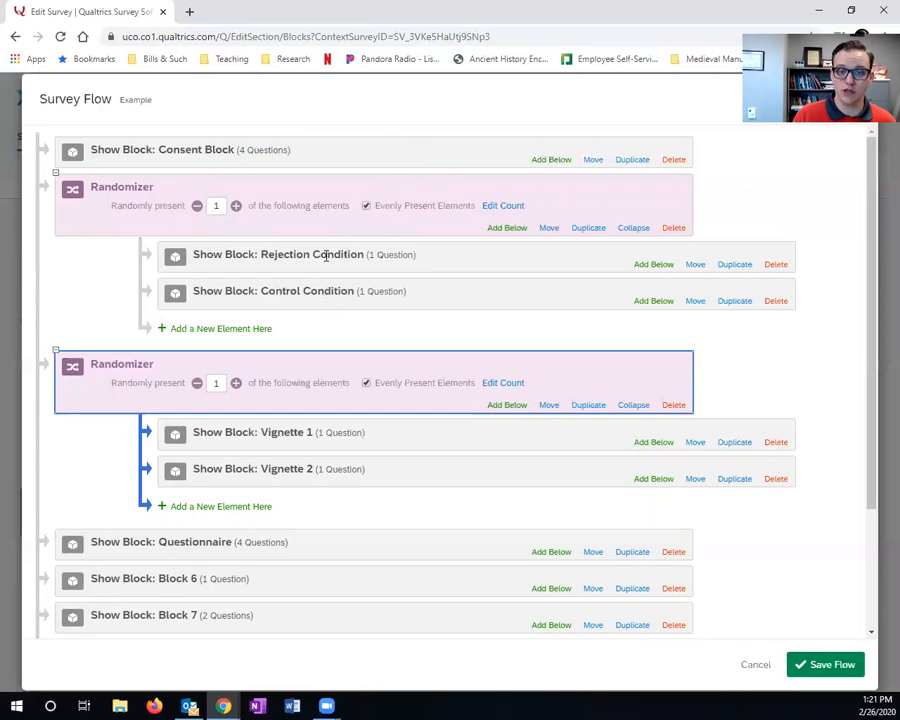
scroll(309, 310, "down", 3)
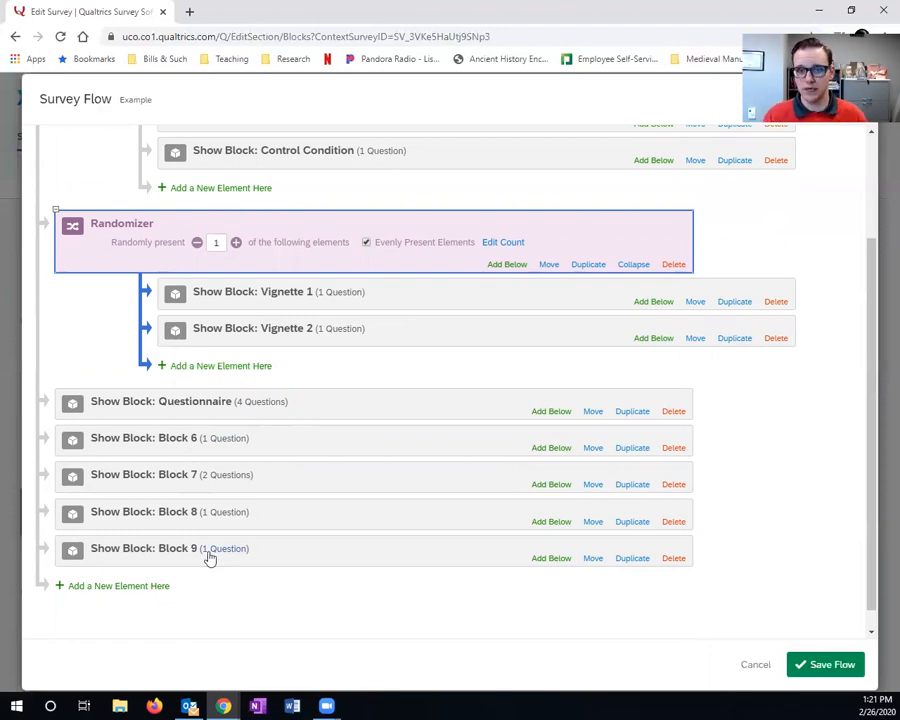
left_click(826, 663)
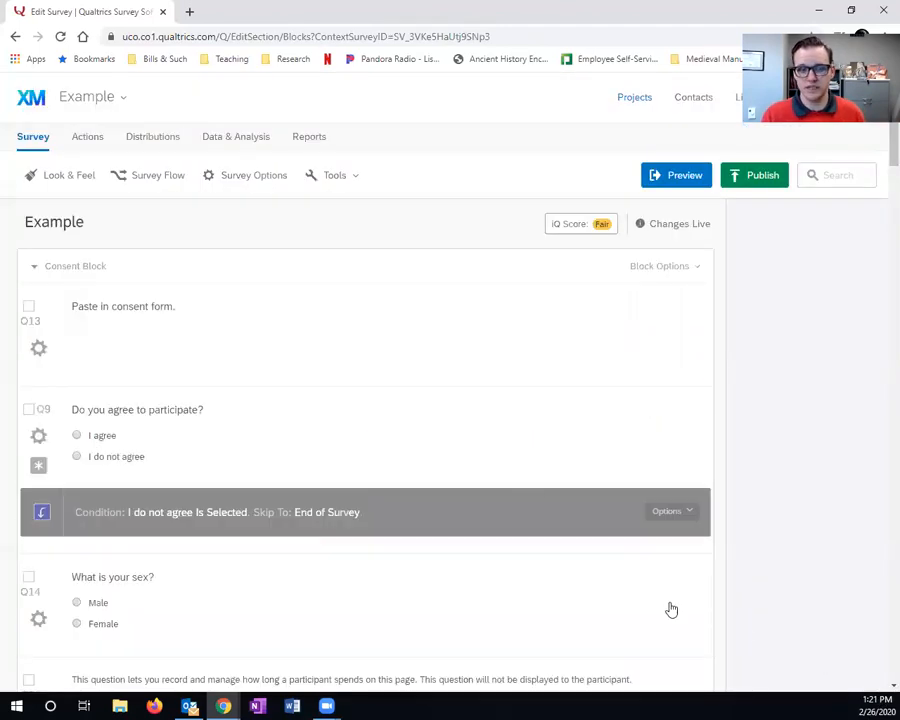
Rename Block 6, which holds the Koyaanisqatsi video question, to "Neutral Video Condition".
left_click_drag(882, 140, 880, 450)
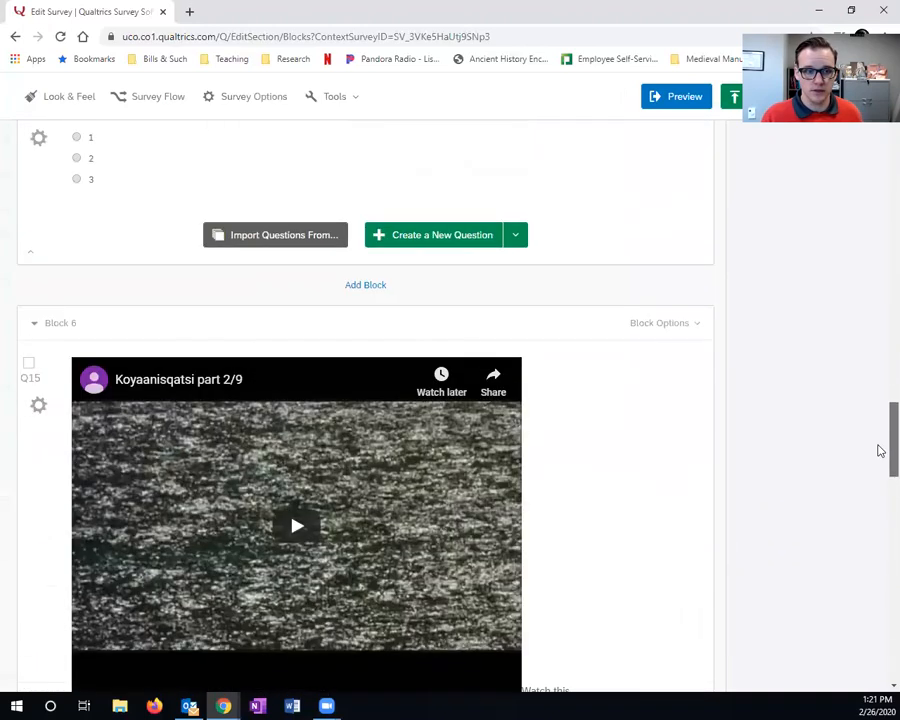
left_click(66, 325)
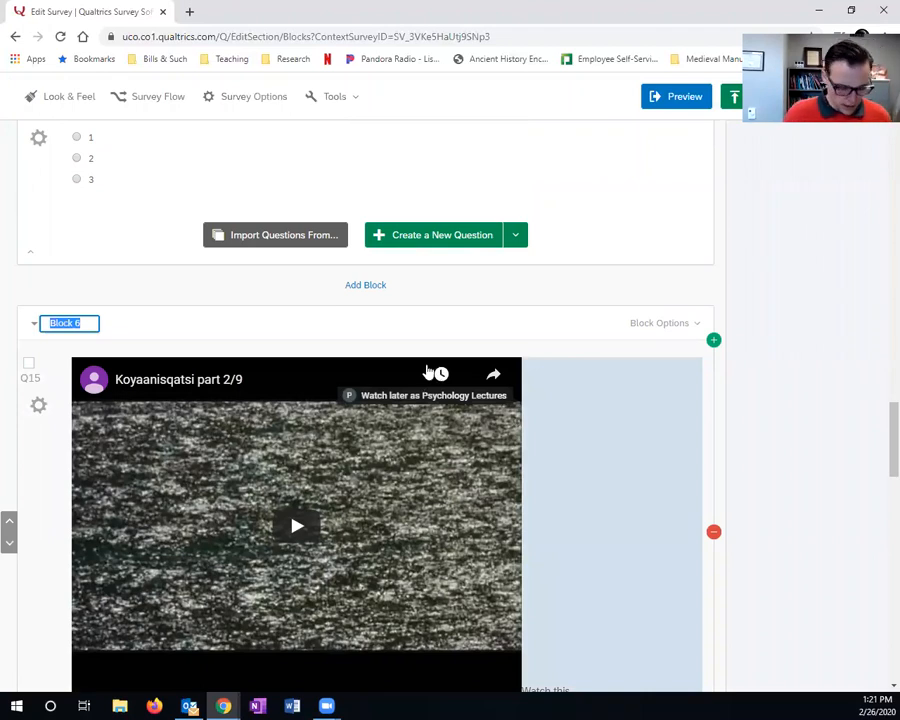
type("Neutral ")
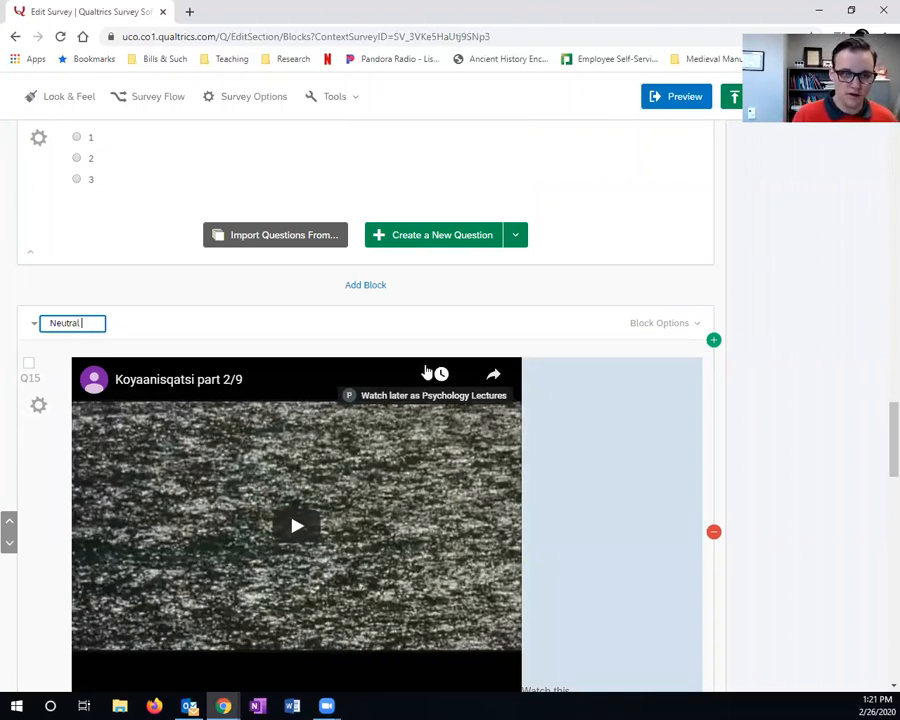
type("Video Condition")
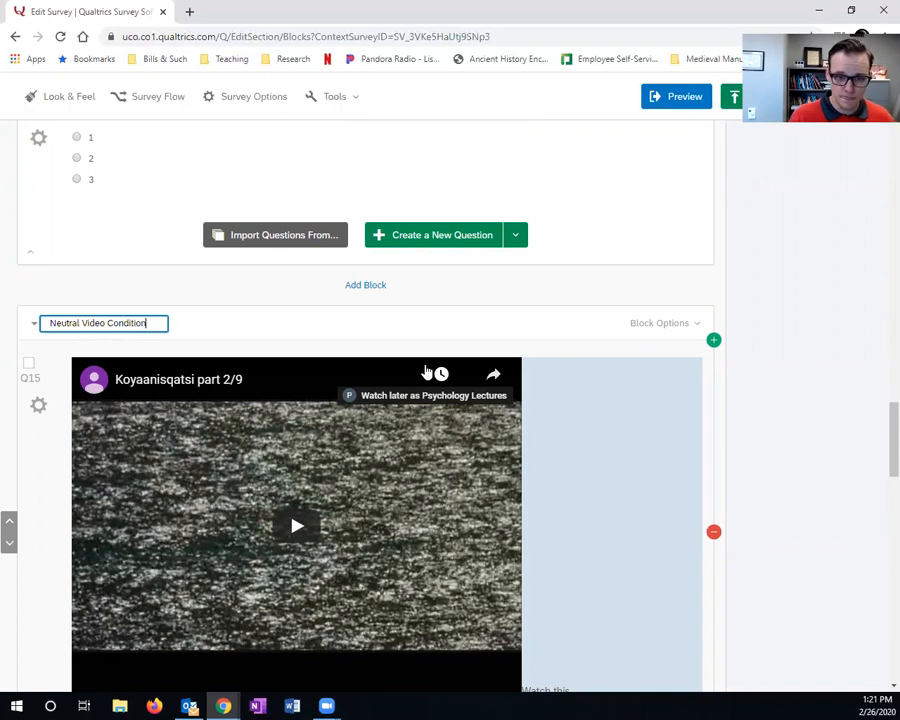
left_click(530, 323)
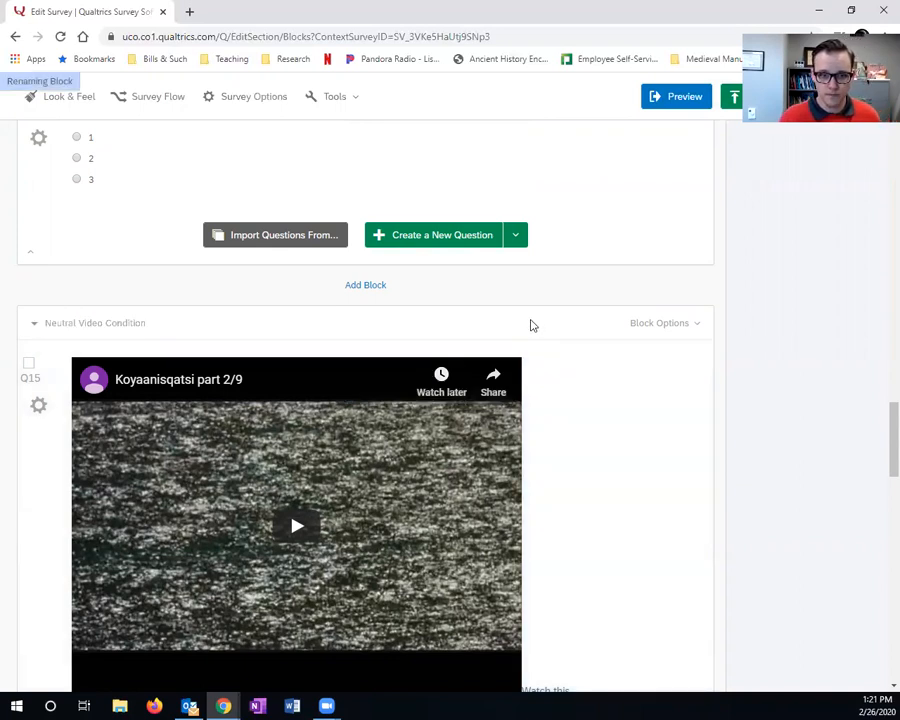
left_click(84, 322)
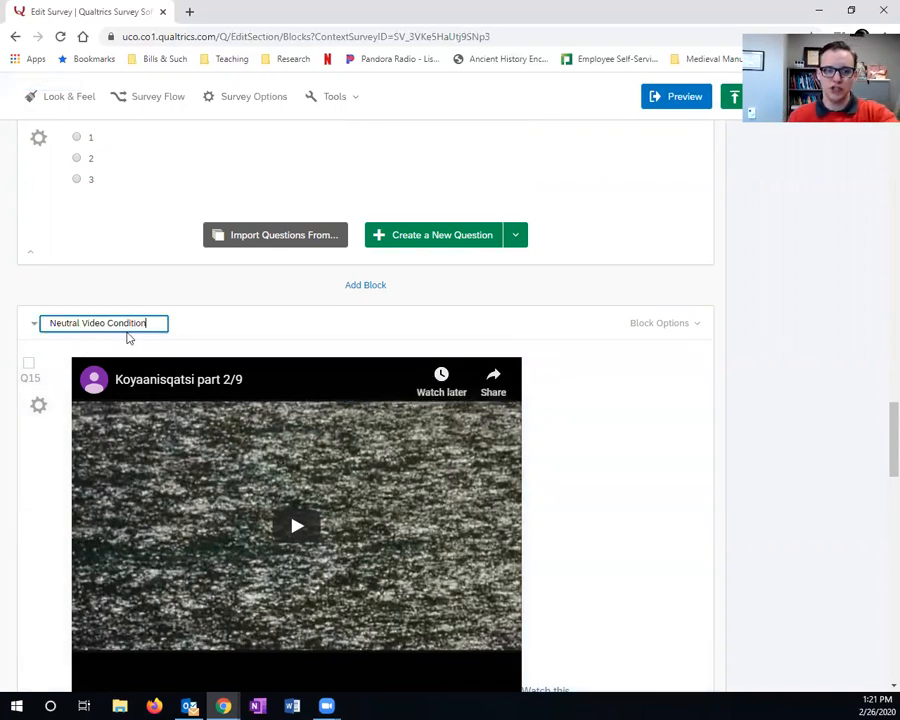
left_click(410, 338)
Check how the Neutral Video Condition block is listed in the Survey Flow and close the flow without saving.
scroll(412, 338, "up", 15)
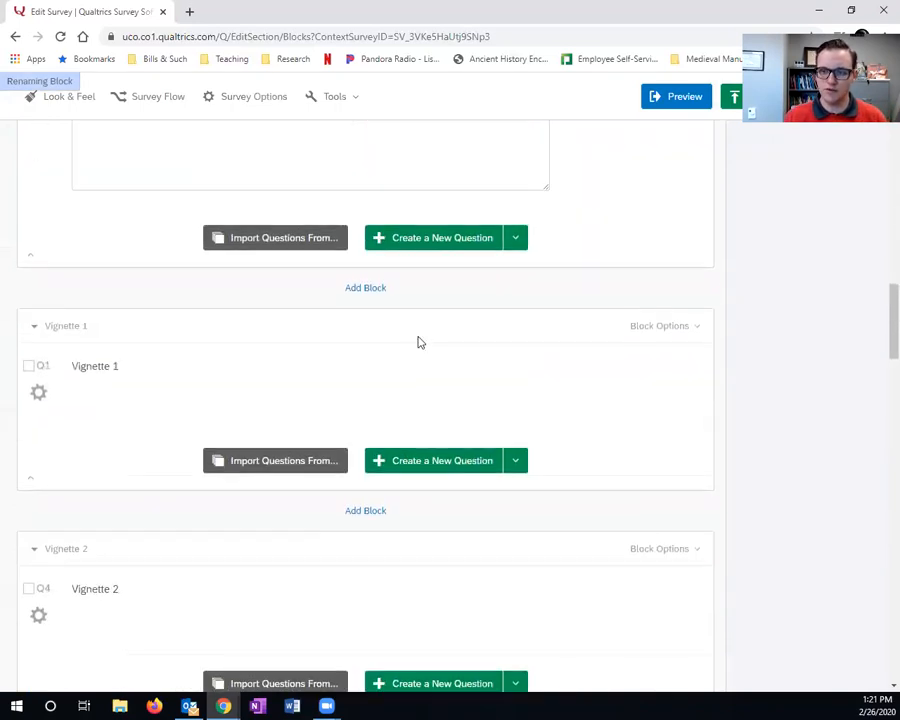
scroll(423, 342, "up", 10)
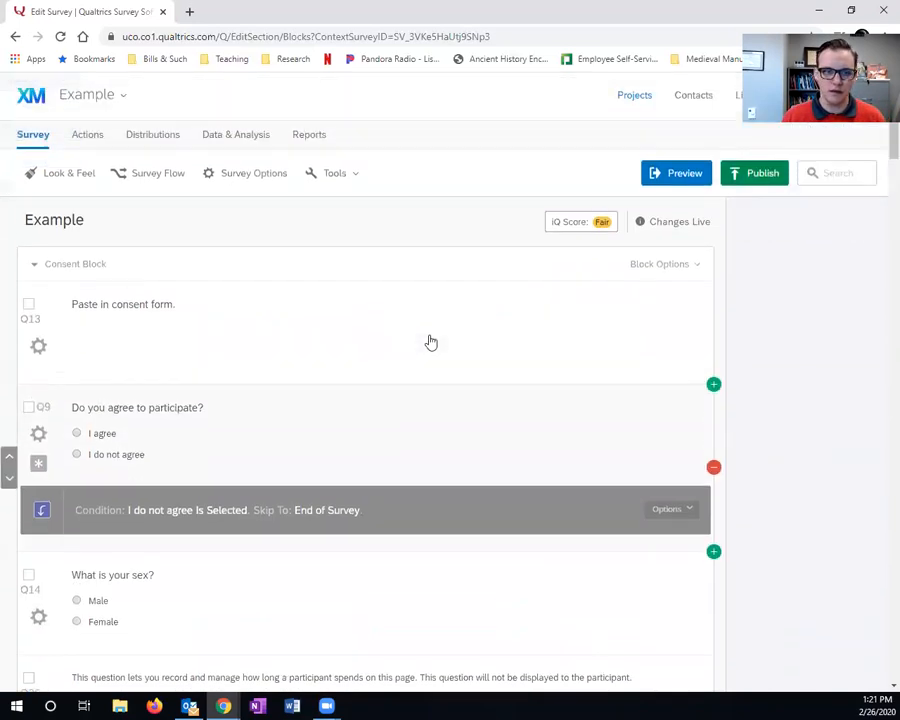
left_click(155, 178)
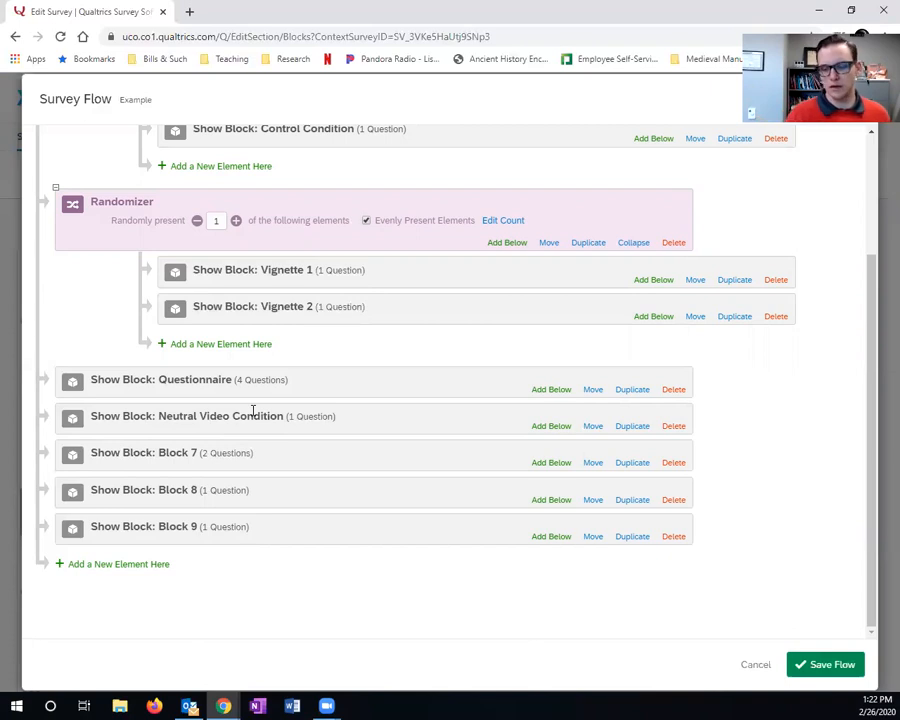
left_click(756, 668)
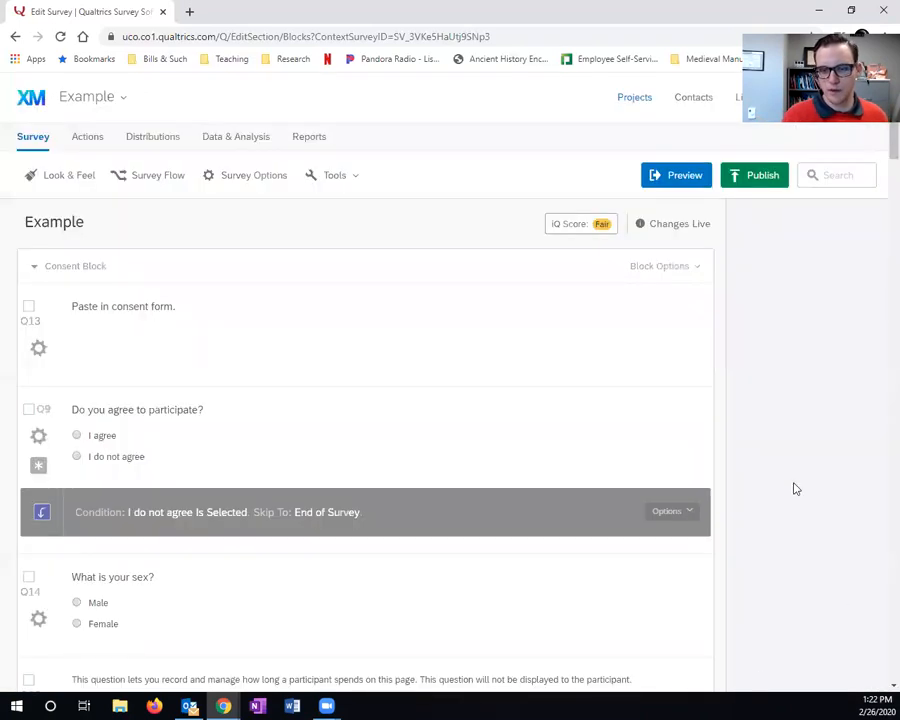